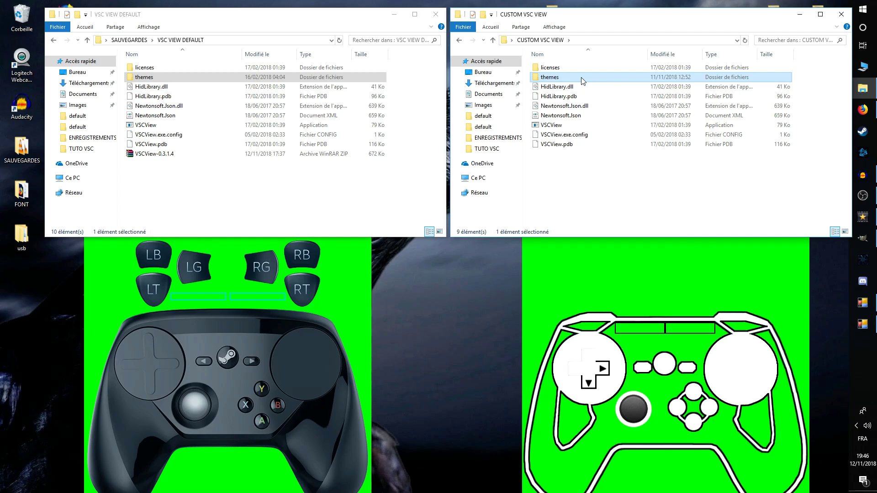
- Open the themes/default folder in both VSC VIEW DEFAULT and CUSTOM VSC VIEW, and enlarge the custom folder's window to fit its files
{"action": "double_click", "coordinate": [152, 78]}
{"action": "double_click", "coordinate": [146, 67]}
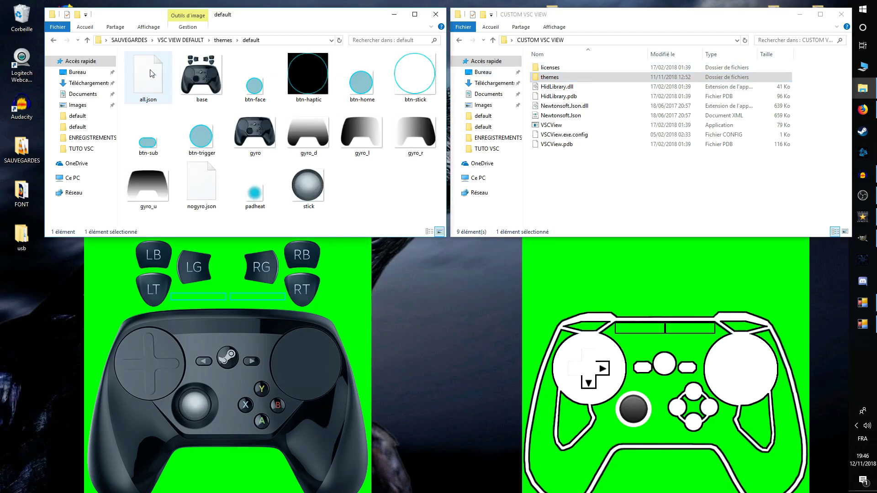
{"action": "double_click", "coordinate": [581, 76]}
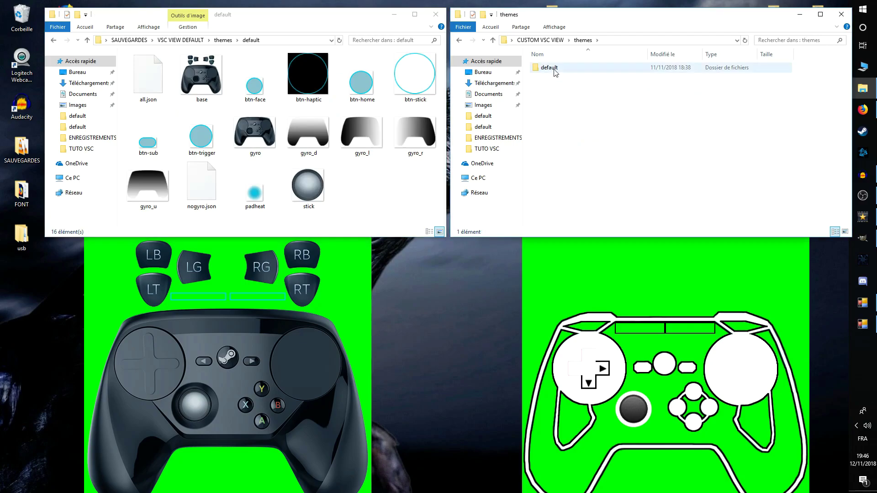
{"action": "double_click", "coordinate": [554, 68]}
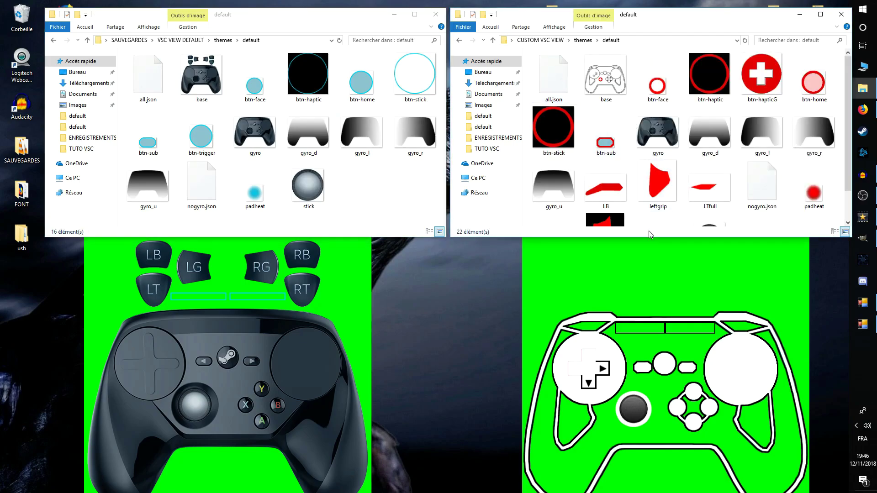
{"action": "left_click_drag", "start_coordinate": [650, 240], "coordinate": [654, 276]}
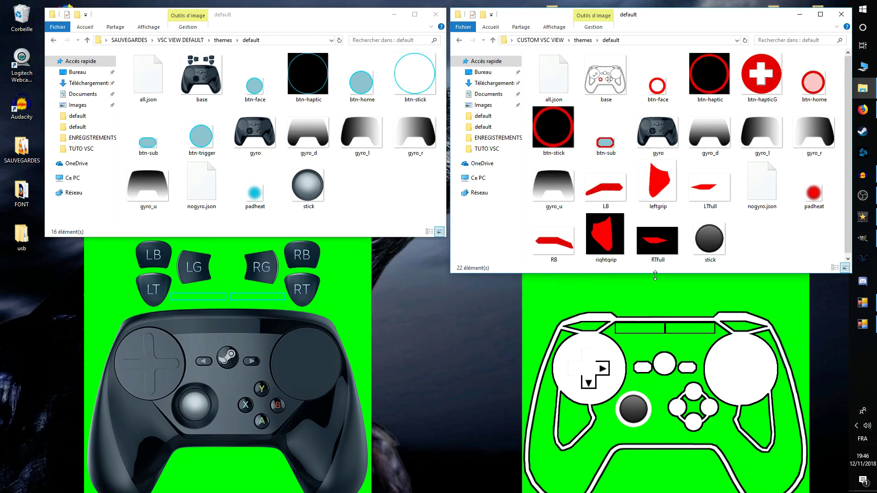
- Compare the base image of both themes with the controller display, and match the default theme's btn-face image to the face buttons
{"action": "left_click", "coordinate": [332, 19]}
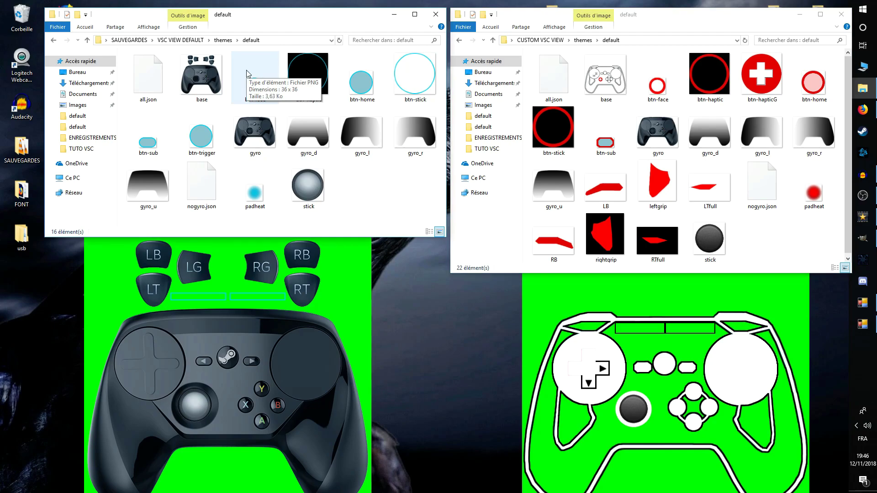
{"action": "left_click", "coordinate": [219, 76]}
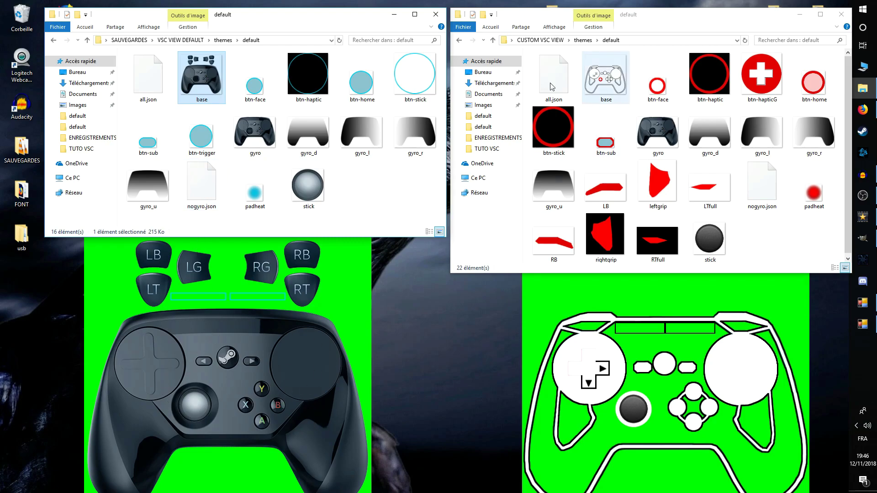
{"action": "left_click", "coordinate": [196, 330]}
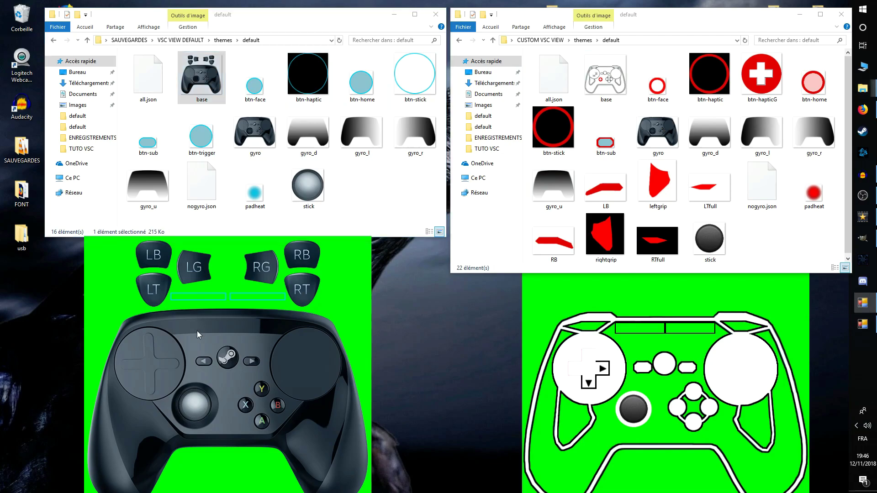
{"action": "left_click", "coordinate": [606, 77]}
{"action": "left_click", "coordinate": [391, 66]}
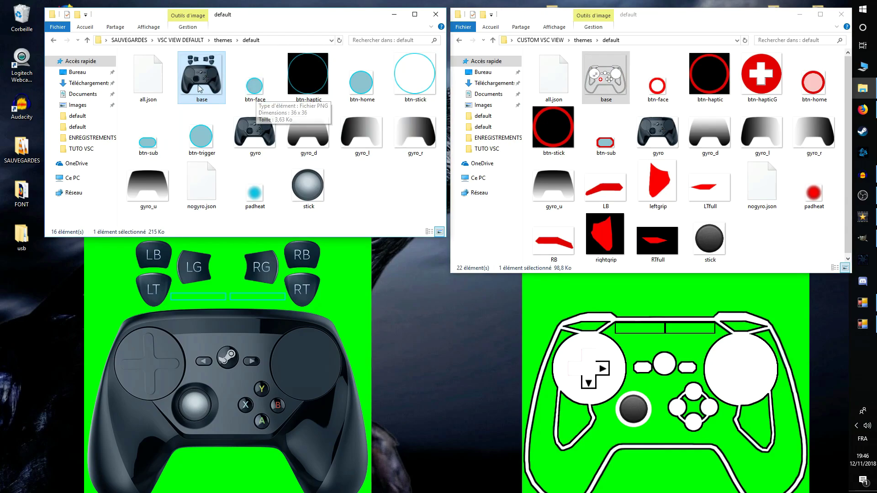
{"action": "left_click", "coordinate": [249, 91]}
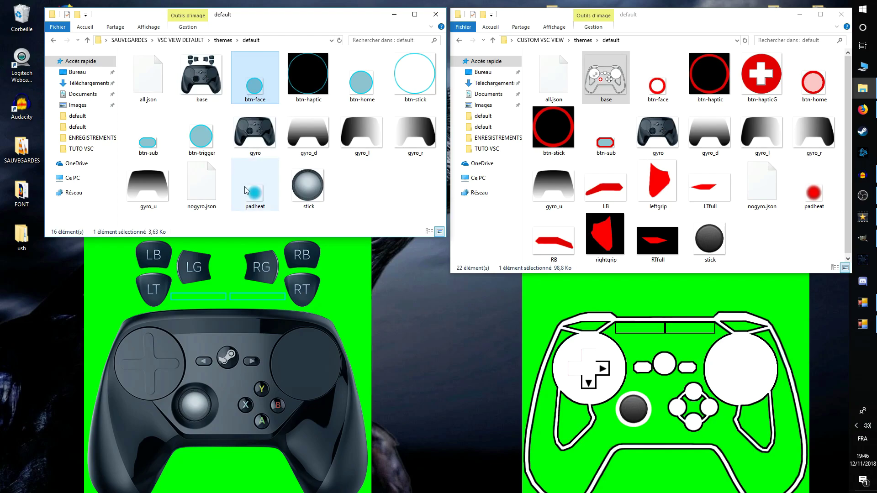
{"action": "left_click", "coordinate": [261, 391]}
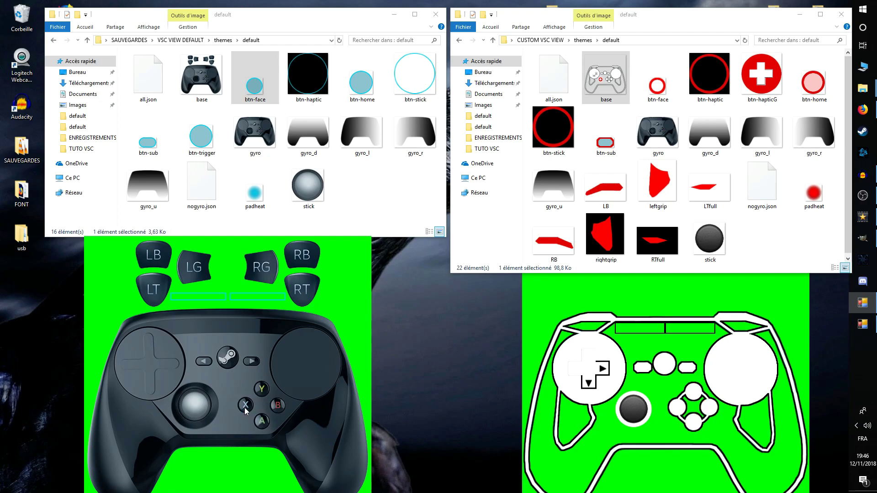
- Examine the btn-haptic image in both themes and the custom btn-hapticG image against the controller's touchpads
{"action": "left_click", "coordinate": [306, 75]}
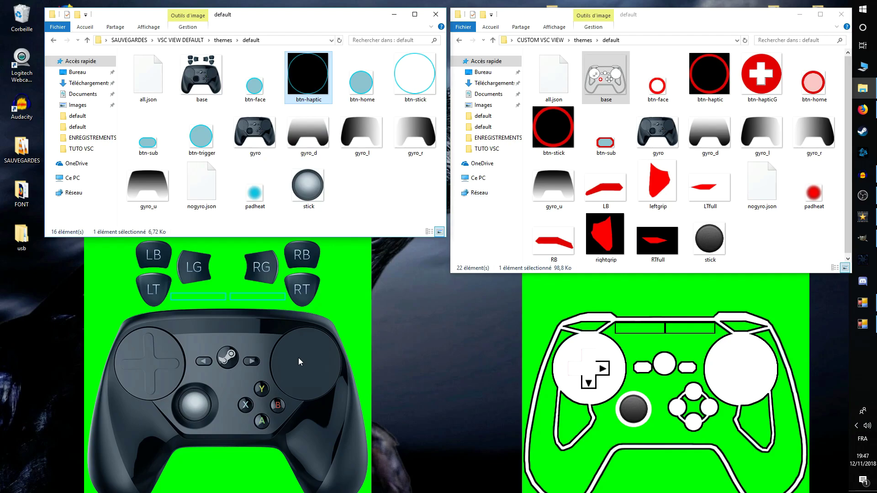
{"action": "mouse_move", "coordinate": [303, 82]}
{"action": "left_click", "coordinate": [709, 86]}
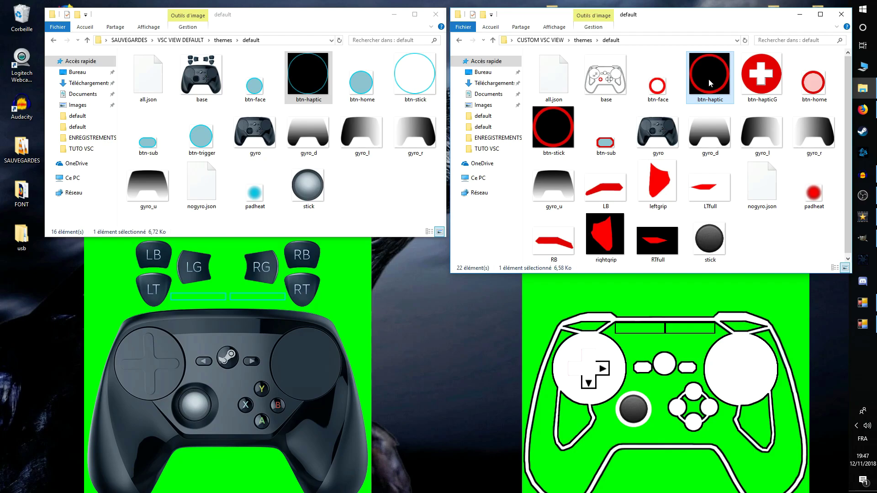
{"action": "left_click", "coordinate": [752, 78]}
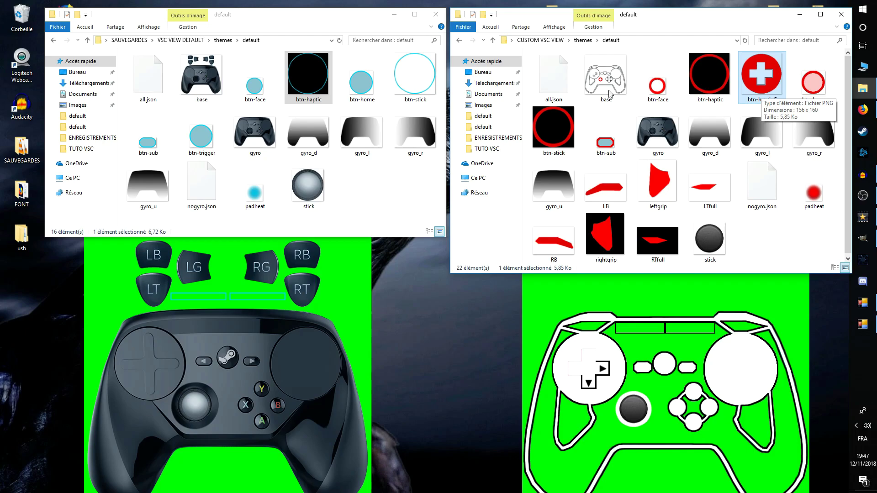
{"action": "left_click", "coordinate": [302, 70]}
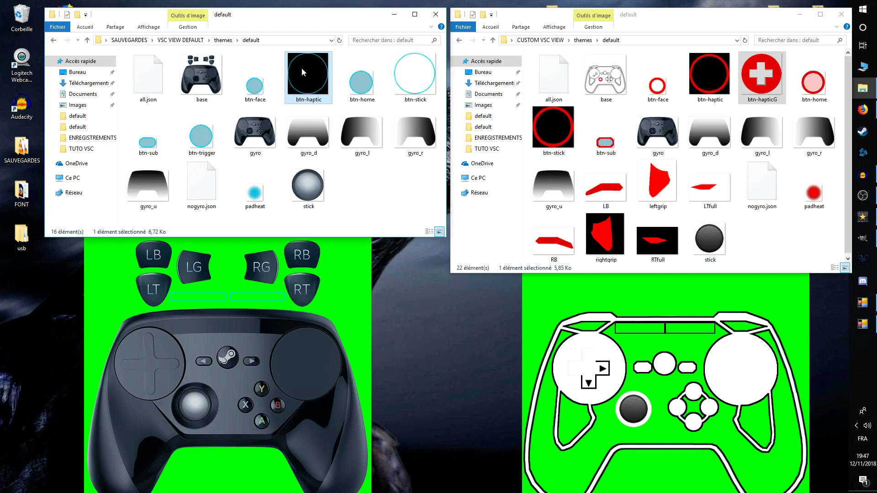
{"action": "key", "text": "Left"}
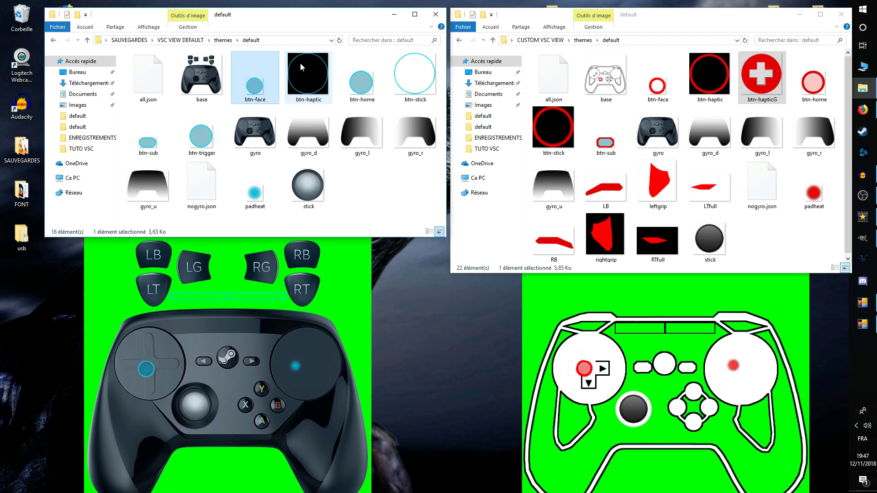
{"action": "key", "text": "Down"}
{"action": "key", "text": "Down"}
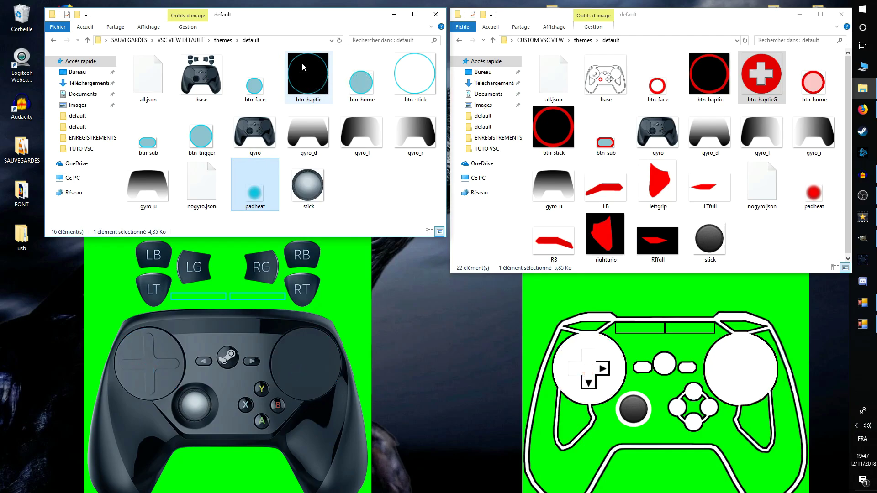
- Examine the btn-home image in both themes and match it to the central home button on each controller display
{"action": "left_click", "coordinate": [355, 75]}
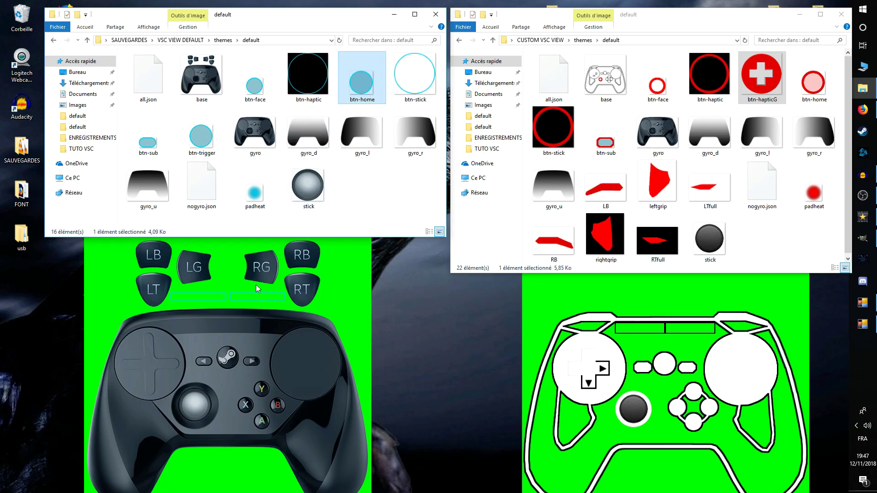
{"action": "left_click", "coordinate": [230, 357]}
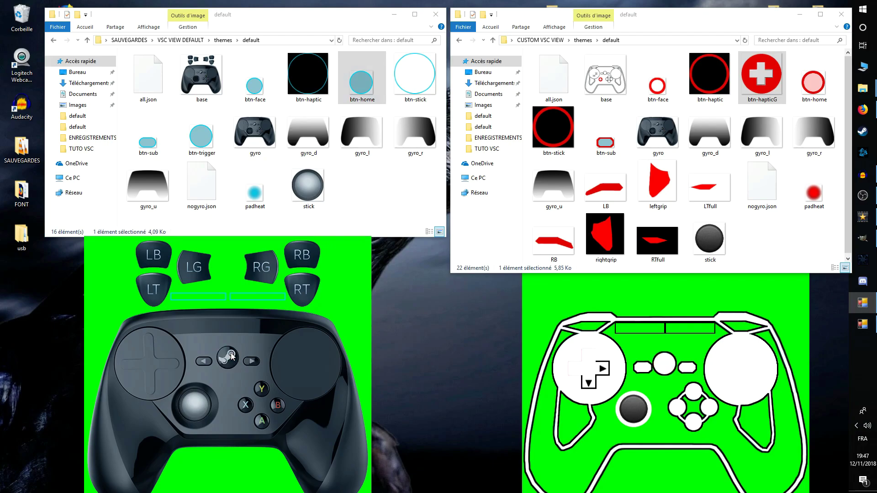
{"action": "left_click", "coordinate": [814, 80]}
{"action": "left_click", "coordinate": [660, 371]}
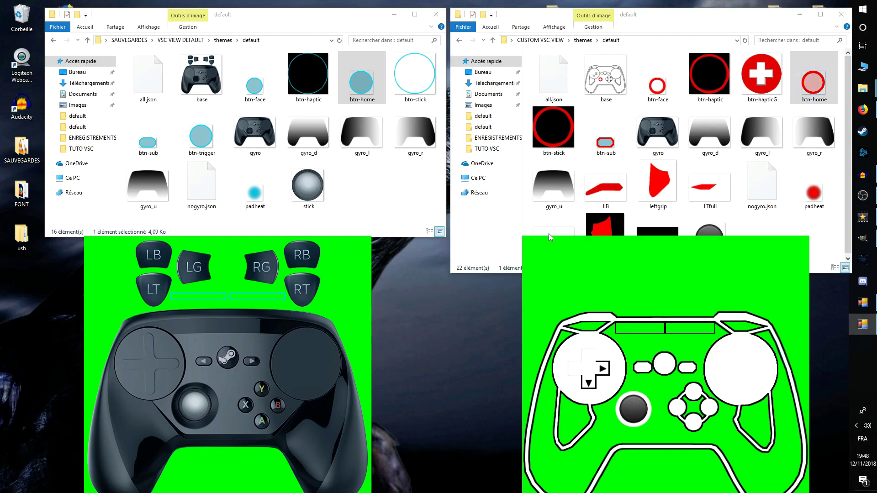
- Match the default theme's btn-stick and btn-sub images to the analog stick and the small arrow buttons on the controller display
{"action": "left_click", "coordinate": [413, 68]}
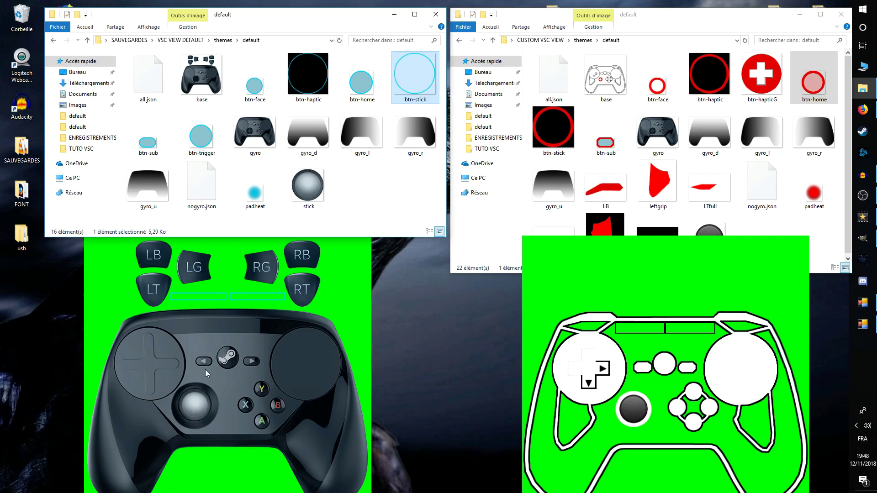
{"action": "left_click", "coordinate": [204, 401]}
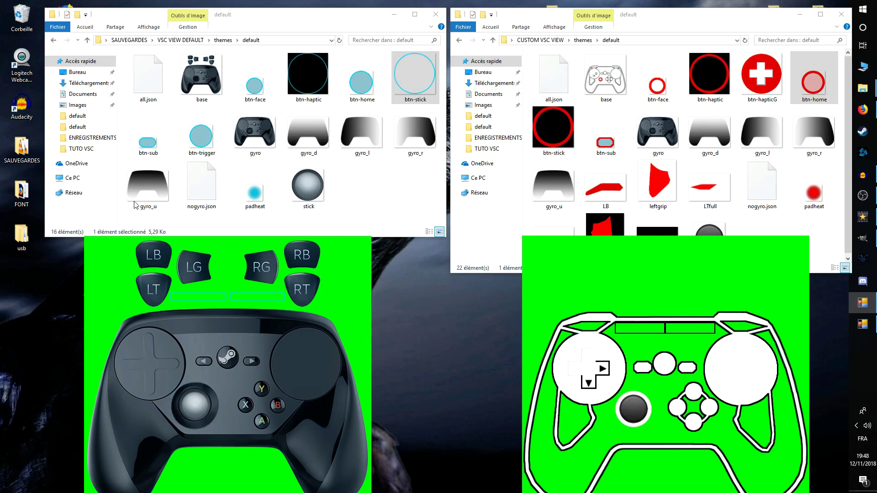
{"action": "left_click", "coordinate": [149, 144]}
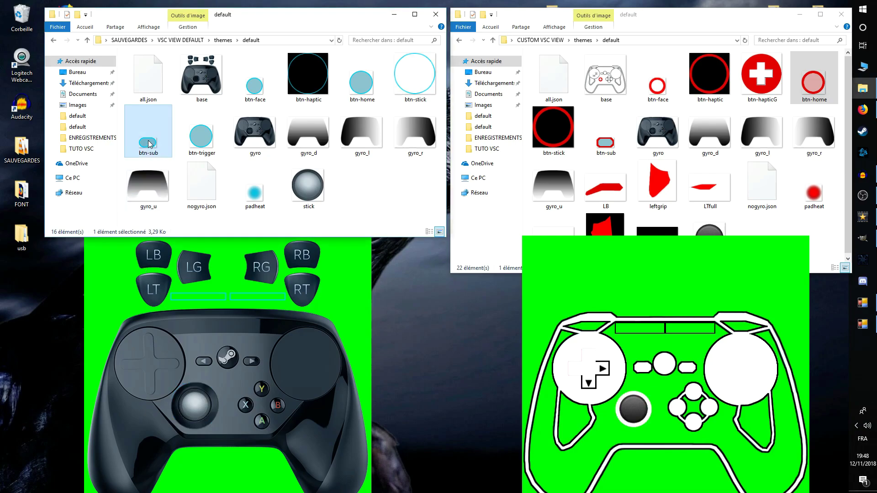
{"action": "left_click", "coordinate": [205, 361]}
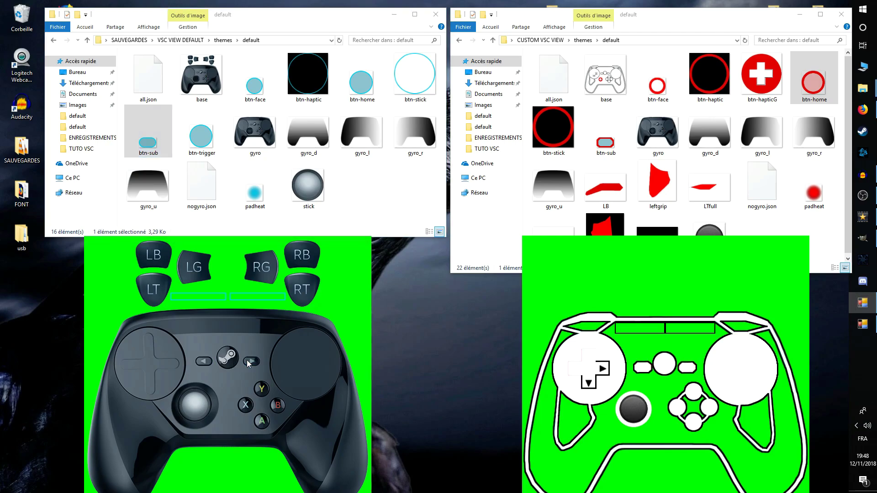
{"action": "key", "text": "alt+Tab"}
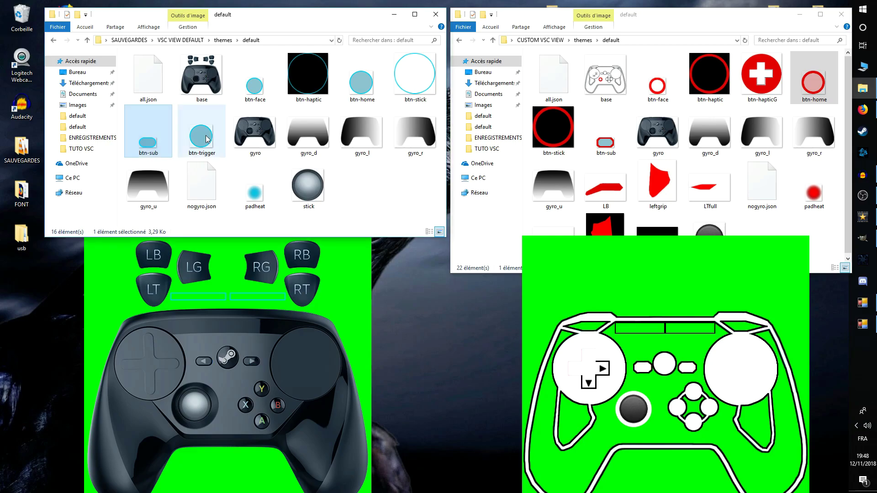
- Examine the default theme's btn-trigger image and match it to the bumper and trigger shapes on the controller display
{"action": "left_click", "coordinate": [208, 139]}
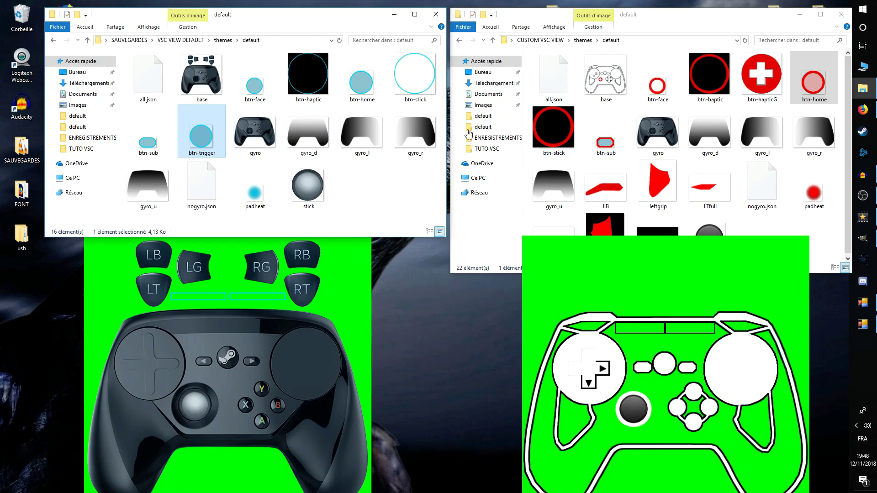
{"action": "left_click", "coordinate": [302, 258]}
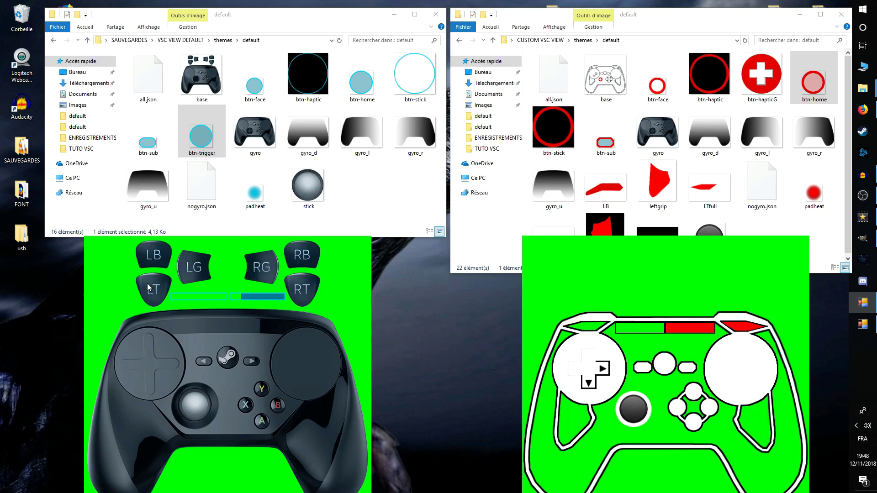
{"action": "right_click", "coordinate": [147, 285]}
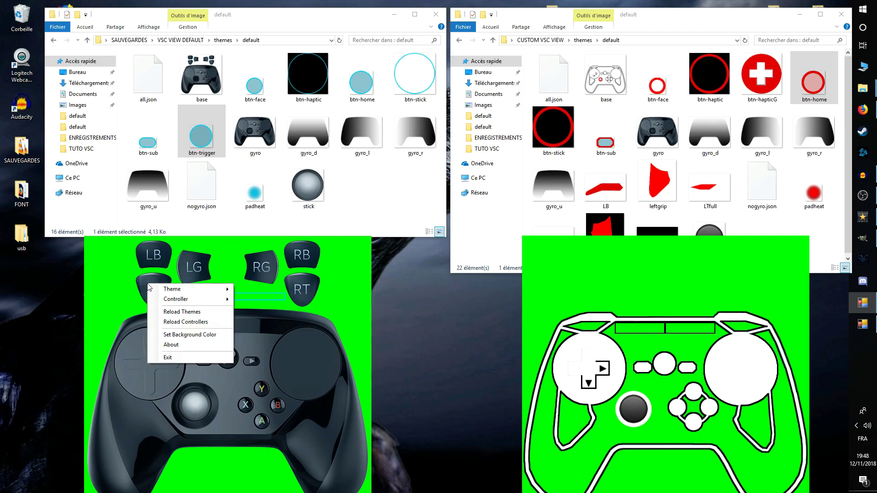
{"action": "left_click", "coordinate": [203, 139]}
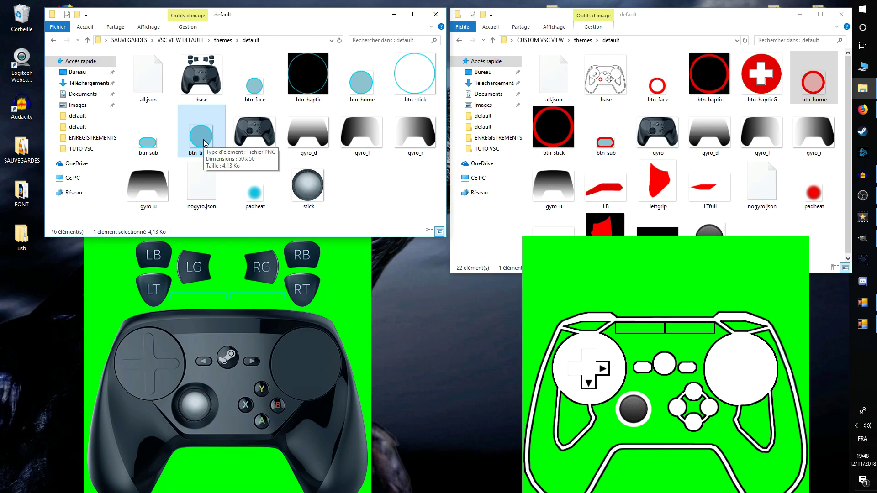
- Examine the default theme's padheat and stick images against the touchpads and analog stick on the controller display
{"action": "left_click", "coordinate": [261, 190]}
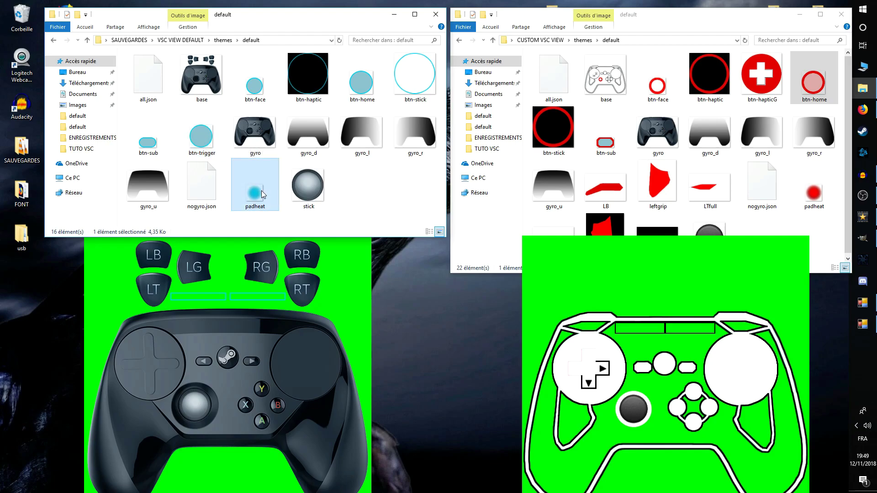
{"action": "left_click", "coordinate": [304, 349]}
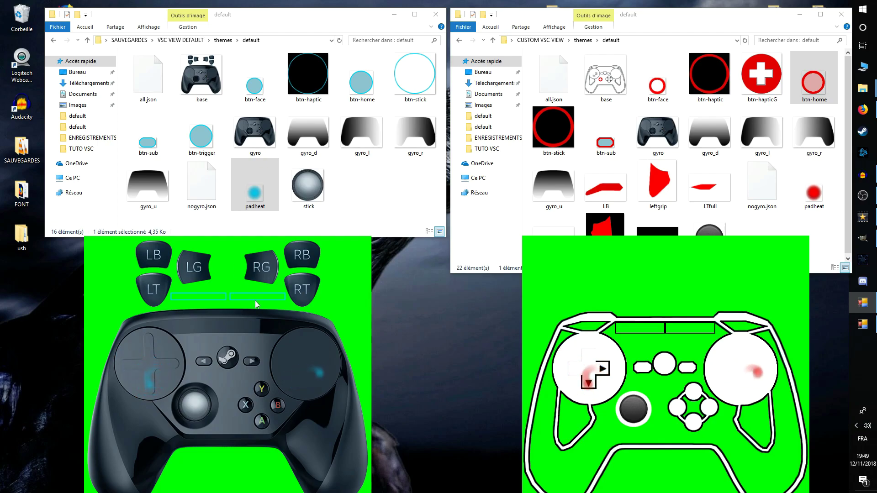
{"action": "left_click", "coordinate": [307, 188]}
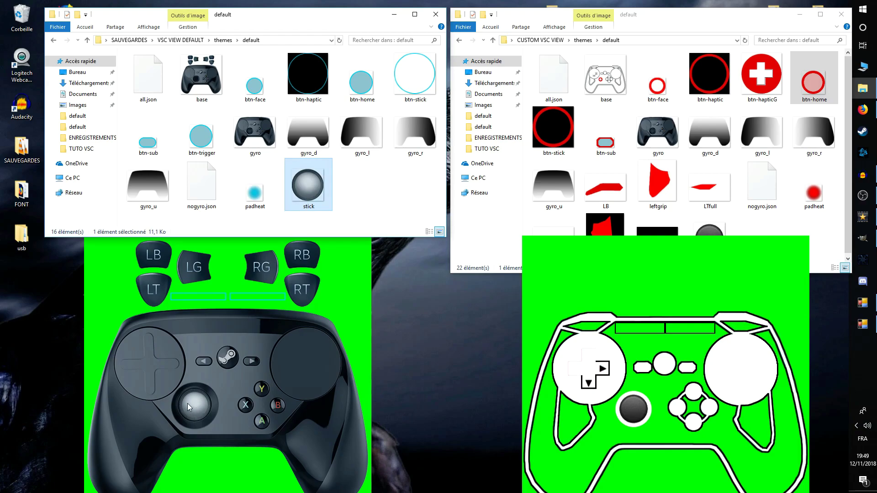
{"action": "key", "text": "Left"}
{"action": "key", "text": "Right"}
{"action": "key", "text": "Left"}
{"action": "key", "text": "Right"}
- Compare the custom theme's separate leftgrip, LB and RB images with the default theme's single btn-trigger image
{"action": "left_click", "coordinate": [657, 182]}
{"action": "left_click", "coordinate": [617, 193]}
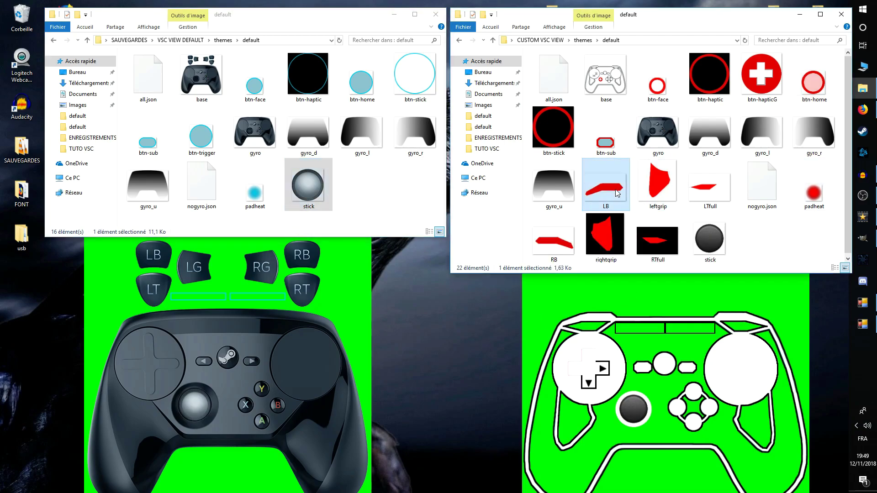
{"action": "left_click", "coordinate": [202, 137]}
{"action": "left_click", "coordinate": [607, 186]}
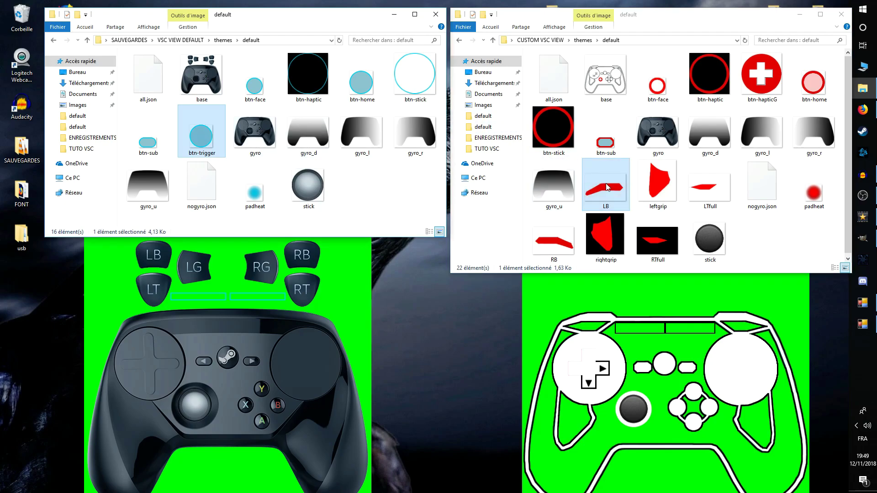
{"action": "left_click", "coordinate": [605, 183]}
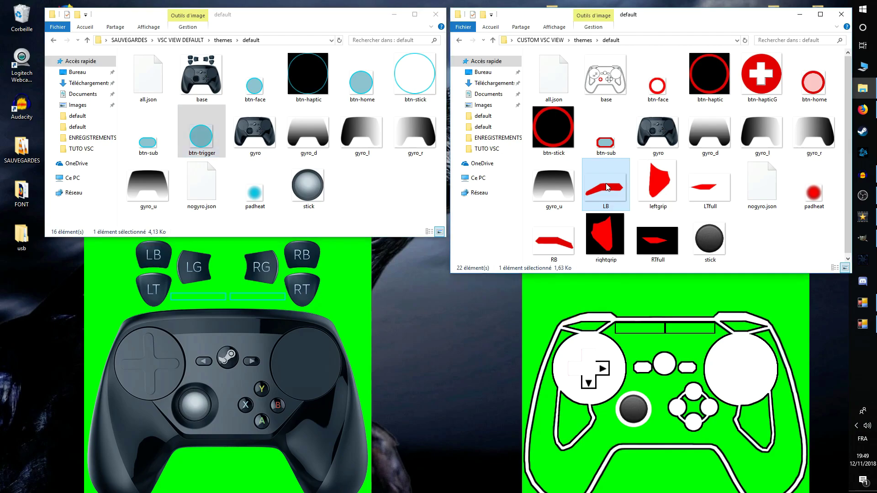
{"action": "left_click", "coordinate": [567, 236]}
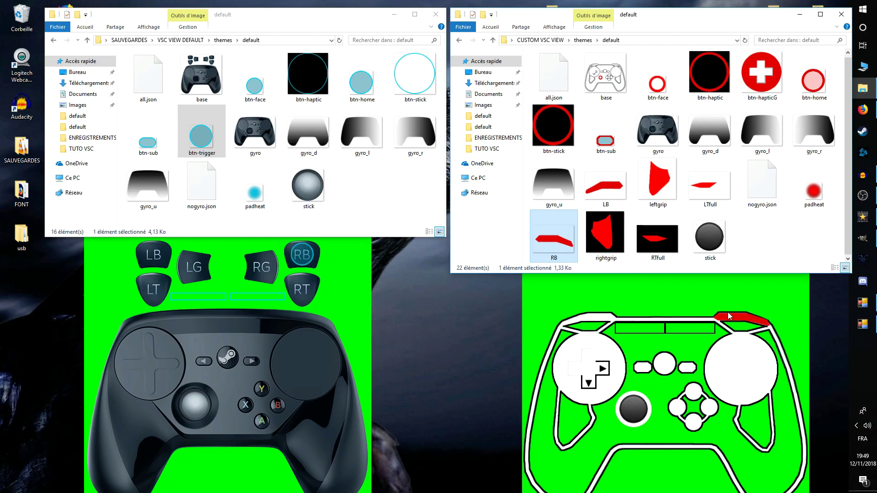
- Match the custom theme's leftgrip, rightgrip and LTfull images to the grips and the left trigger on the controller display
{"action": "left_click", "coordinate": [657, 201]}
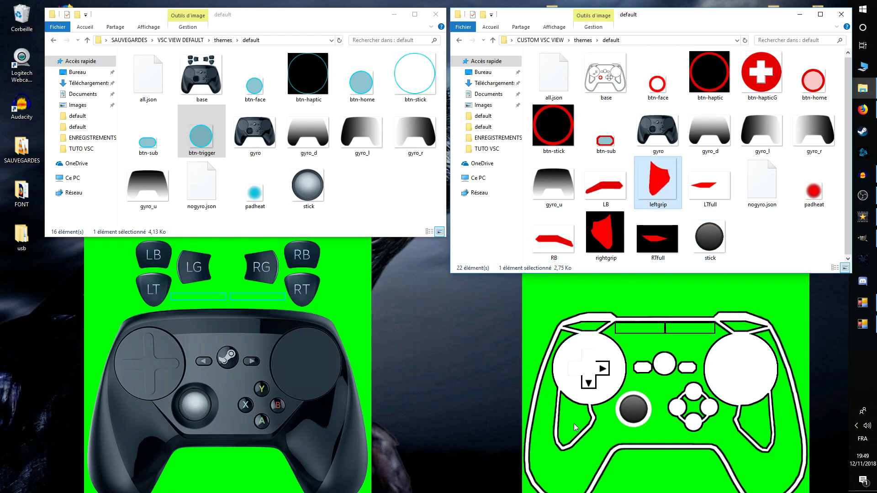
{"action": "left_click", "coordinate": [603, 236]}
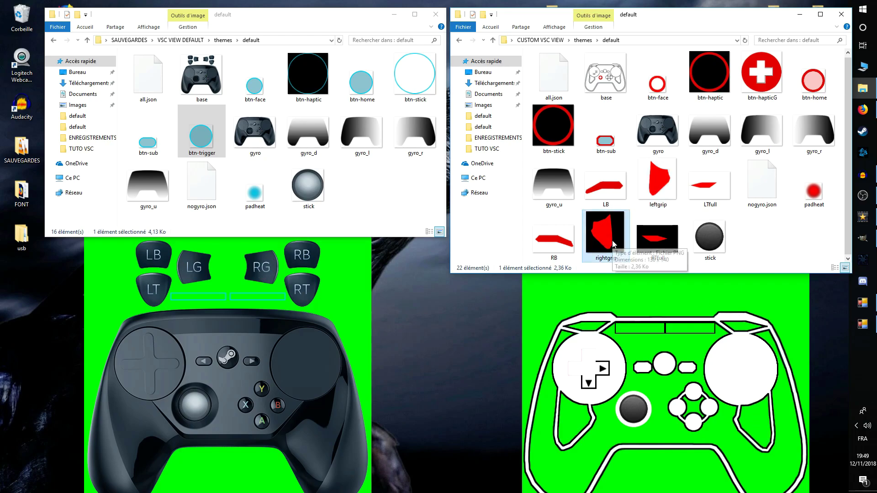
{"action": "left_click", "coordinate": [710, 179]}
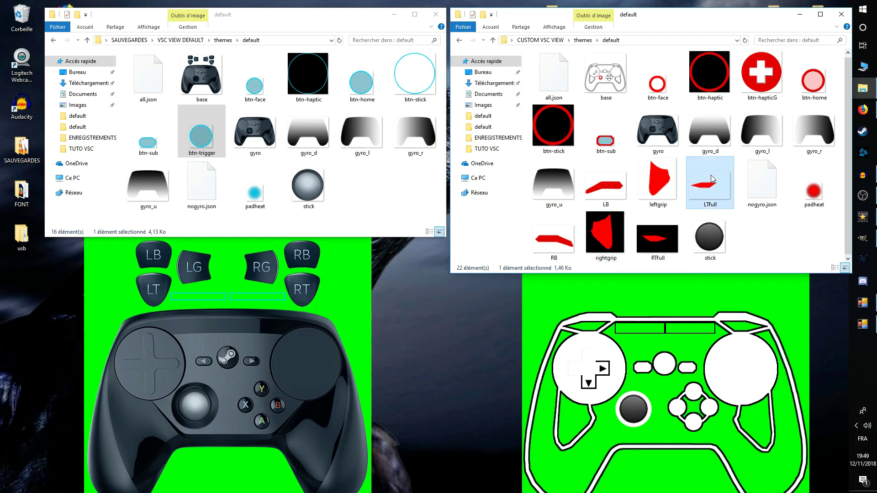
{"action": "left_click", "coordinate": [592, 331]}
{"action": "right_click", "coordinate": [592, 331]}
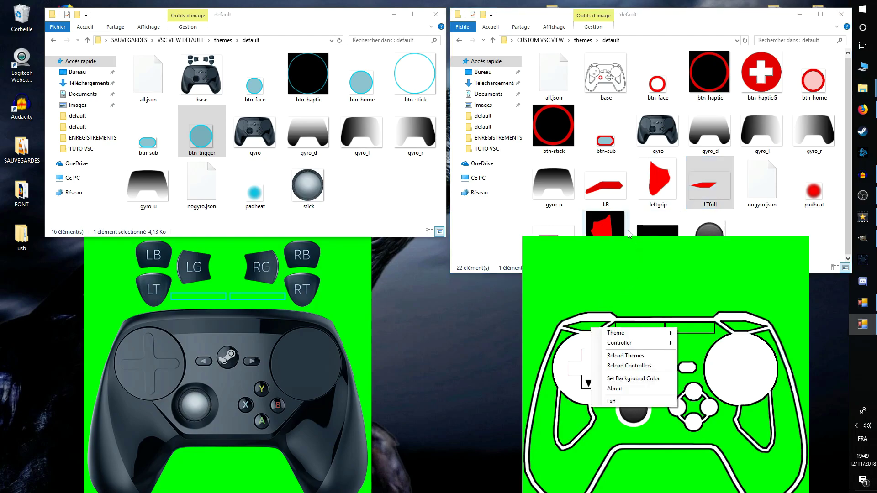
{"action": "left_click", "coordinate": [647, 178]}
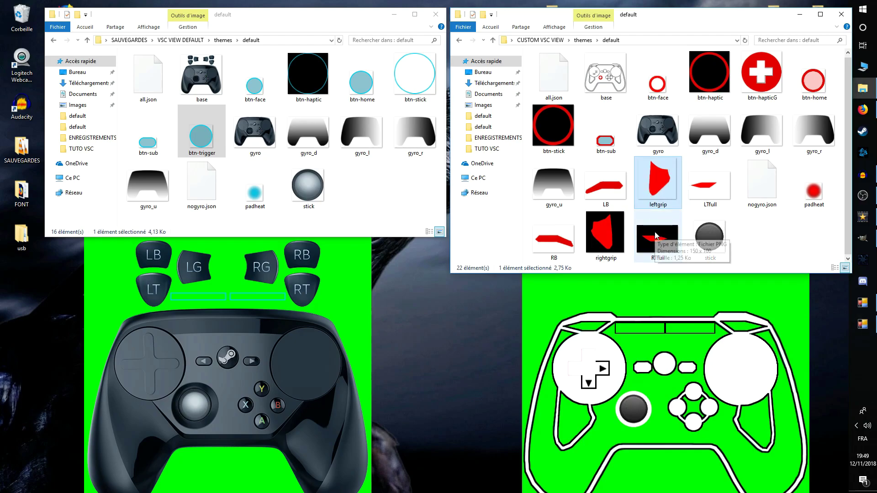
- View the custom theme's RTfull image at full size, and match RTfull and stick to the right trigger and analog stick
{"action": "left_click", "coordinate": [656, 235]}
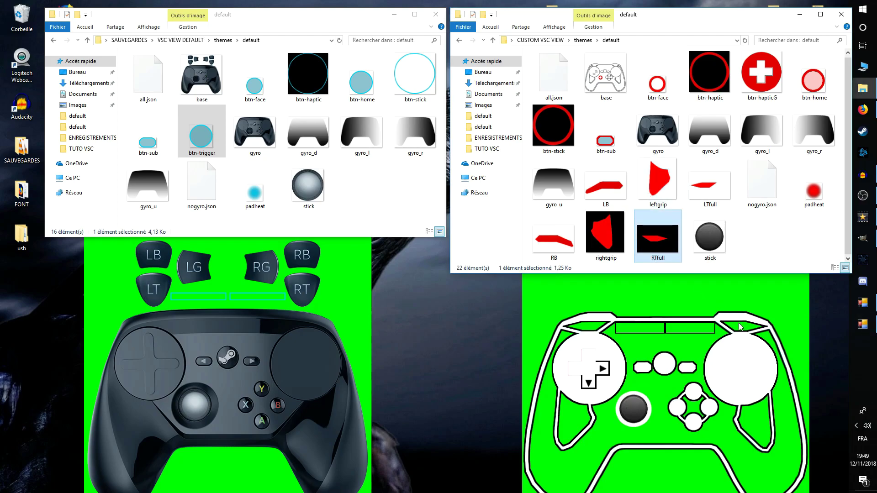
{"action": "double_click", "coordinate": [645, 236]}
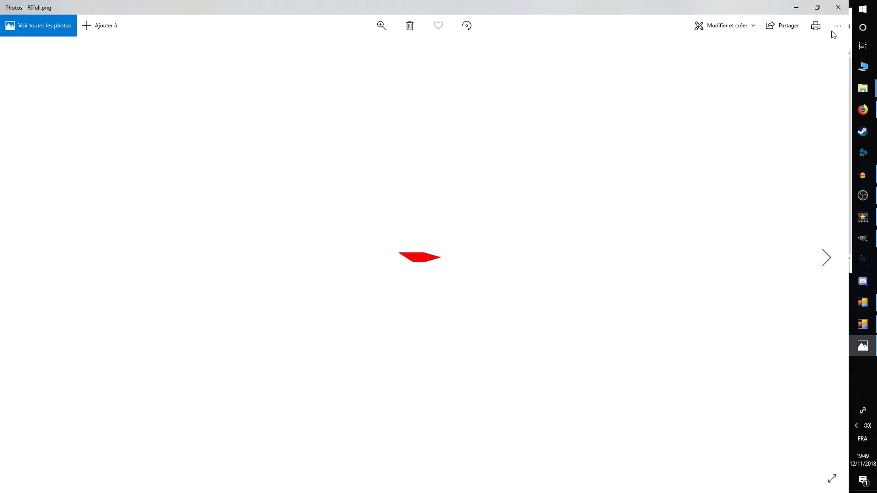
{"action": "left_click", "coordinate": [839, 9]}
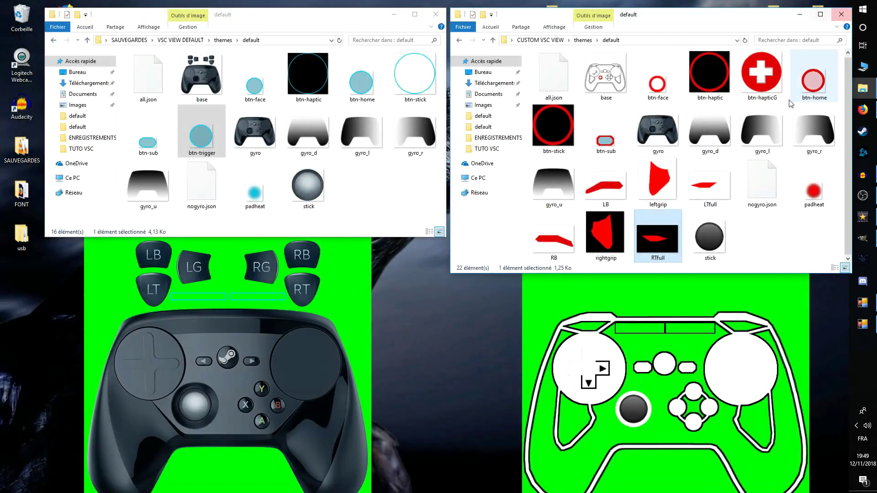
{"action": "left_click", "coordinate": [714, 239]}
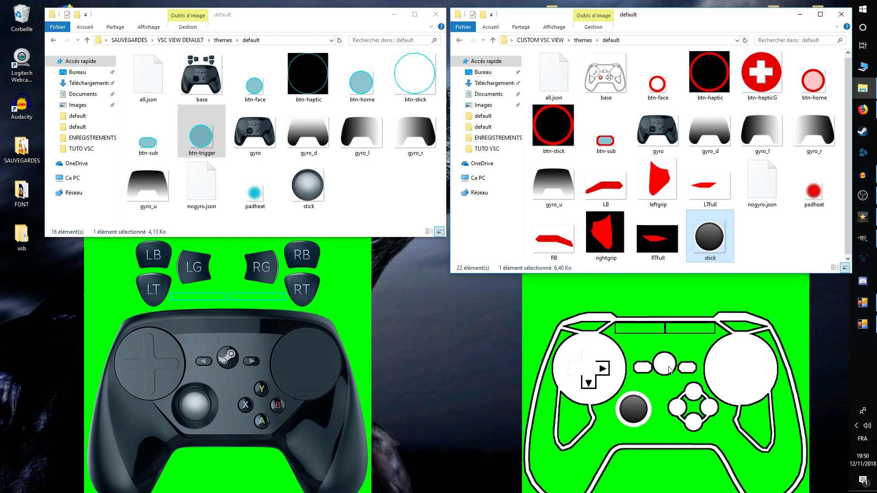
{"action": "key", "text": "Left"}
{"action": "key", "text": "Right"}
{"action": "key", "text": "Left"}
{"action": "key", "text": "Right"}
{"action": "key", "text": "Left"}
{"action": "key", "text": "Right"}
{"action": "key", "text": "Left"}
{"action": "key", "text": "Right"}
{"action": "key", "text": "Left"}
{"action": "key", "text": "Right"}
{"action": "key", "text": "Left"}
{"action": "key", "text": "Right"}
{"action": "key", "text": "Left"}
{"action": "key", "text": "Right"}
{"action": "key", "text": "Left"}
{"action": "key", "text": "Right"}
{"action": "key", "text": "Left"}
{"action": "key", "text": "Right"}
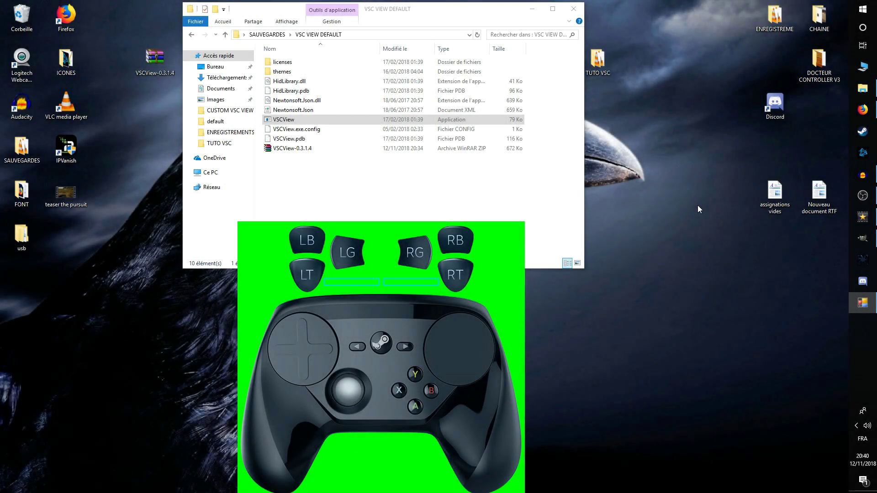
- Go to the themes/default folder of VSC VIEW DEFAULT and match the btn-haptic image to the right touchpad of the overlay
{"action": "double_click", "coordinate": [295, 72]}
{"action": "double_click", "coordinate": [295, 62]}
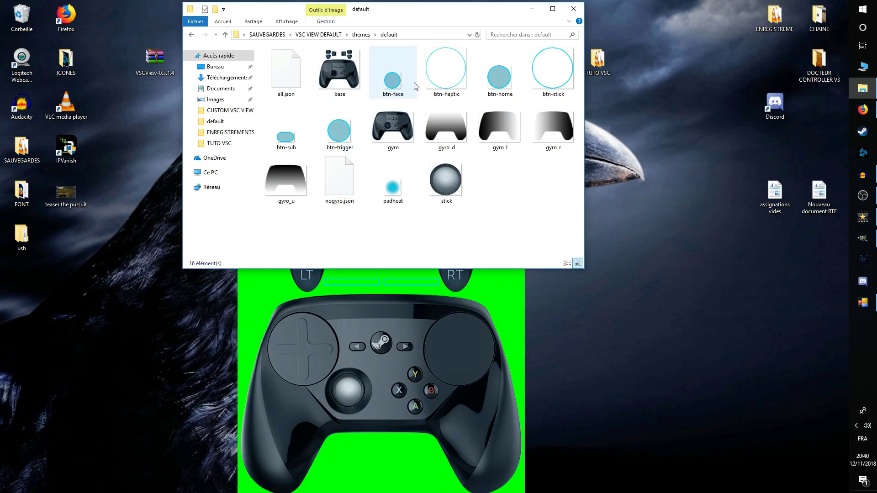
{"action": "left_click", "coordinate": [445, 73]}
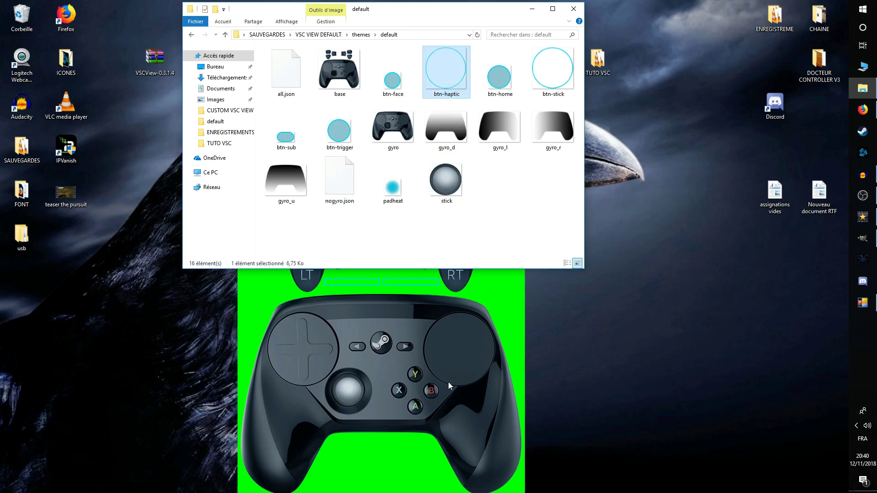
{"action": "left_click", "coordinate": [451, 355]}
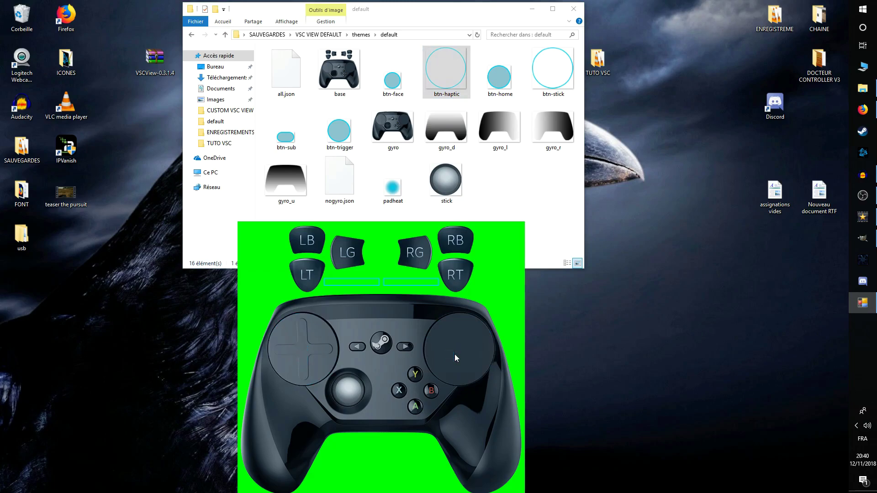
- Switch to GIMP and paint a solid red (ff0000) blob inside the blue circle of the btn-haptic image
{"action": "left_click", "coordinate": [861, 243]}
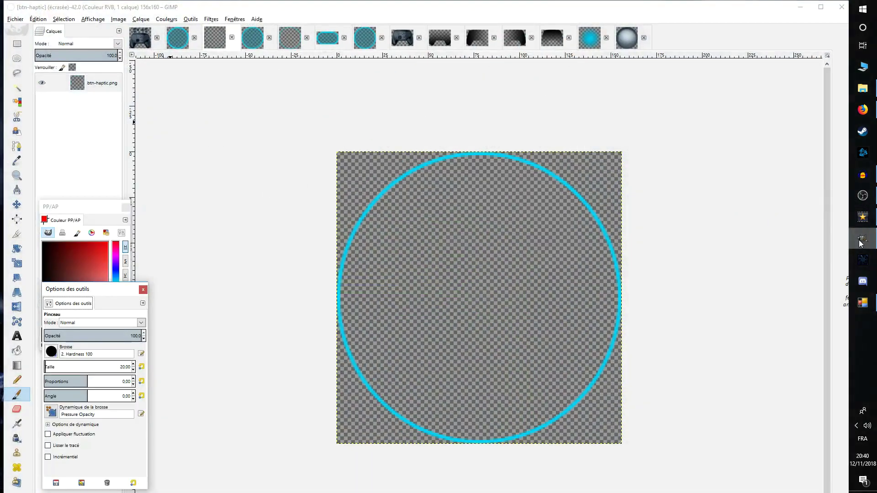
{"action": "left_click", "coordinate": [142, 46]}
{"action": "left_click", "coordinate": [176, 39]}
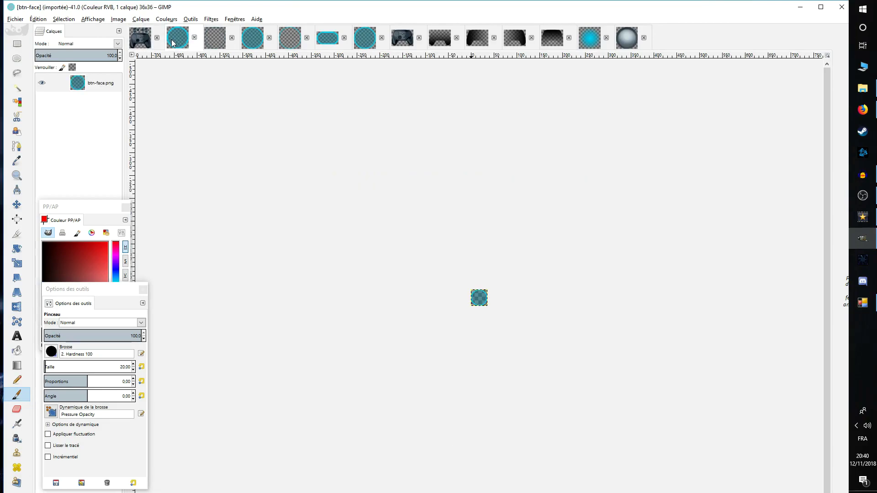
{"action": "left_click", "coordinate": [217, 43]}
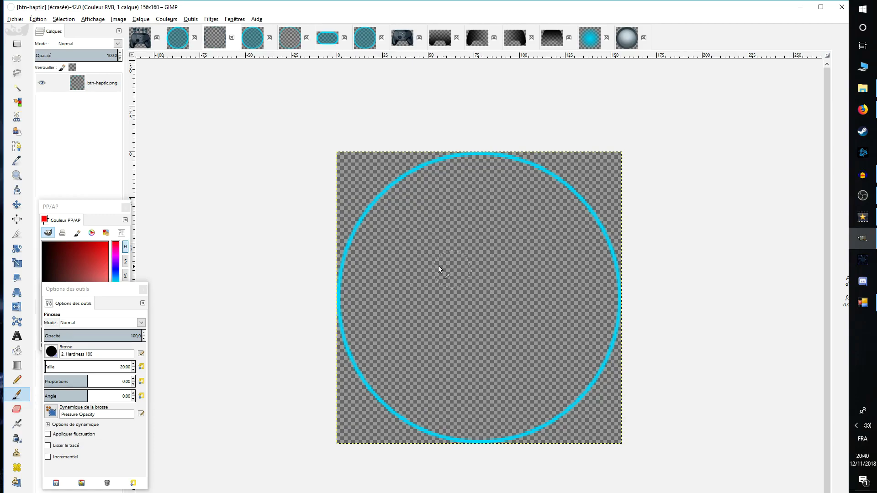
{"action": "left_click", "coordinate": [97, 252]}
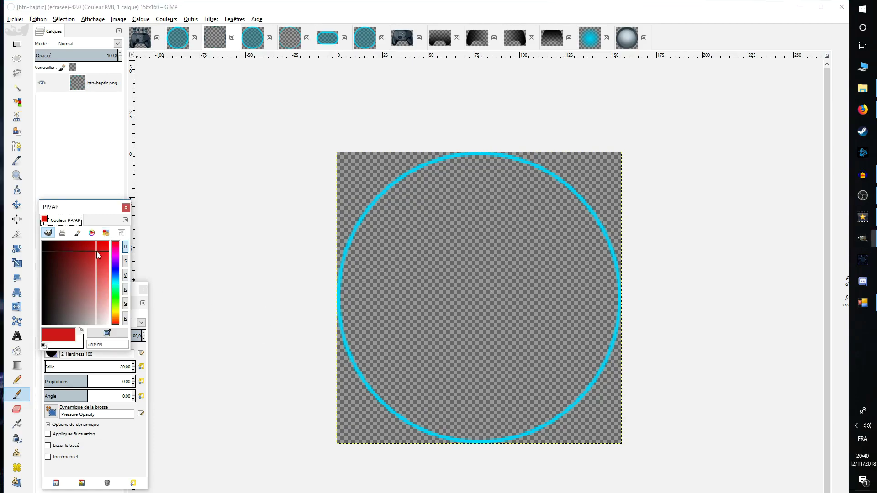
{"action": "mouse_move", "coordinate": [479, 328]}
{"action": "left_mouse_down"}
{"action": "mouse_move", "coordinate": [462, 317]}
{"action": "mouse_move", "coordinate": [473, 237]}
{"action": "mouse_move", "coordinate": [466, 339]}
{"action": "mouse_move", "coordinate": [467, 282]}
{"action": "left_mouse_up"}
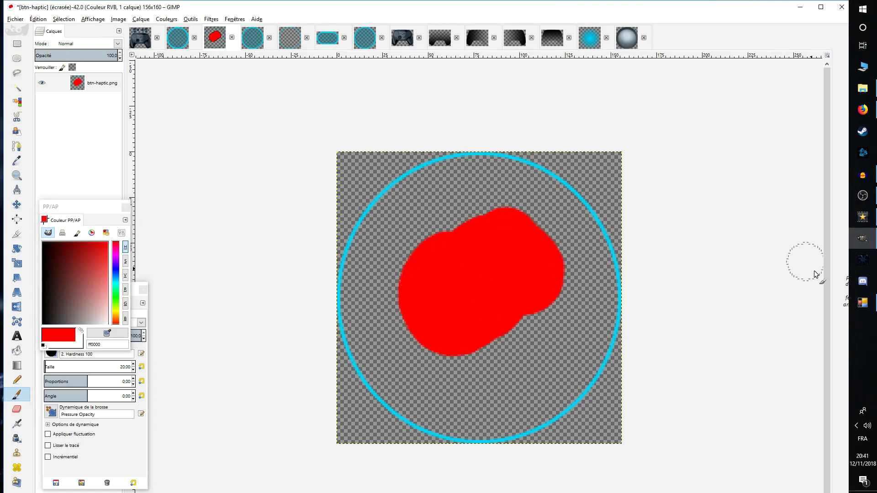
- Bring up the running VSCView controller overlay and exit it
{"action": "left_click", "coordinate": [862, 302]}
{"action": "right_click", "coordinate": [389, 293]}
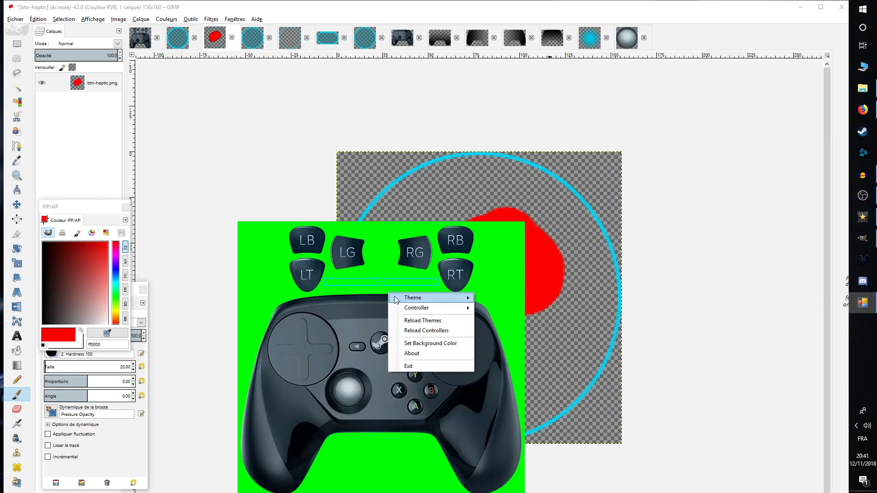
{"action": "left_click", "coordinate": [417, 365]}
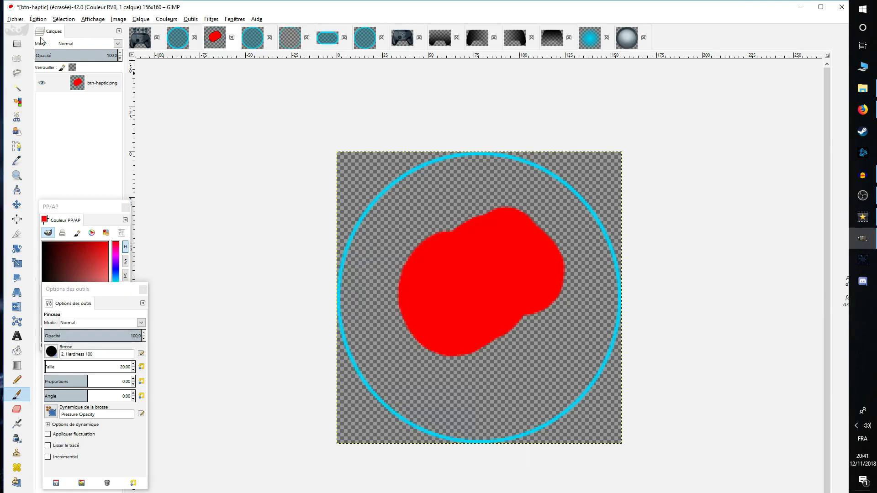
- Overwrite btn-haptic.png with the painted version and minimize GIMP
{"action": "left_click", "coordinate": [15, 20]}
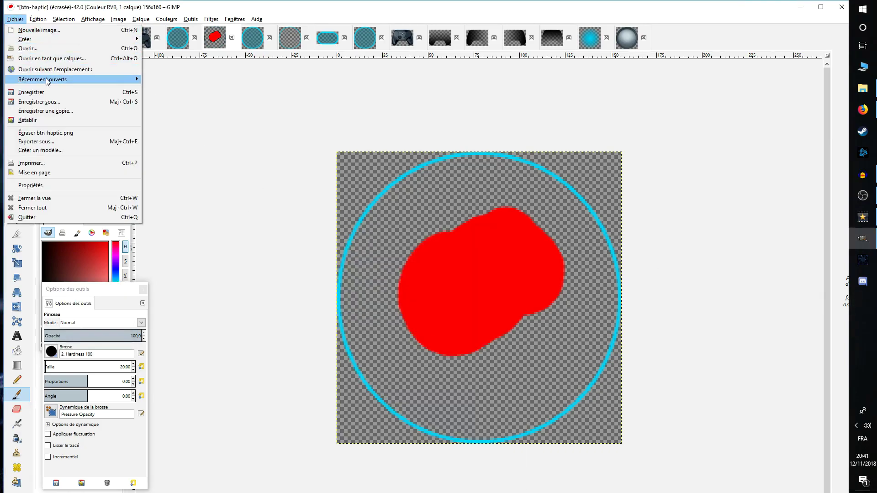
{"action": "left_click", "coordinate": [54, 133]}
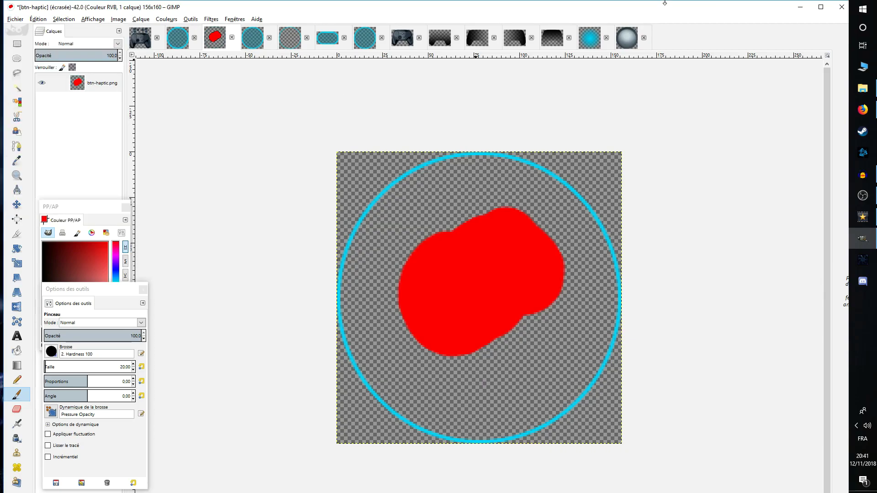
{"action": "left_click", "coordinate": [801, 7]}
- Relaunch VSCView from the VSC VIEW DEFAULT folder with the default/nogyro theme and place the overlay over the lower edge of the folder window
{"action": "left_click", "coordinate": [318, 35]}
{"action": "double_click", "coordinate": [281, 119]}
{"action": "right_click", "coordinate": [143, 86]}
{"action": "mouse_move", "coordinate": [160, 91]}
{"action": "left_click", "coordinate": [252, 91]}
{"action": "right_click", "coordinate": [187, 95]}
{"action": "mouse_move", "coordinate": [219, 107]}
{"action": "left_click", "coordinate": [313, 111]}
{"action": "left_click_drag", "start_coordinate": [269, 100], "coordinate": [462, 289]}
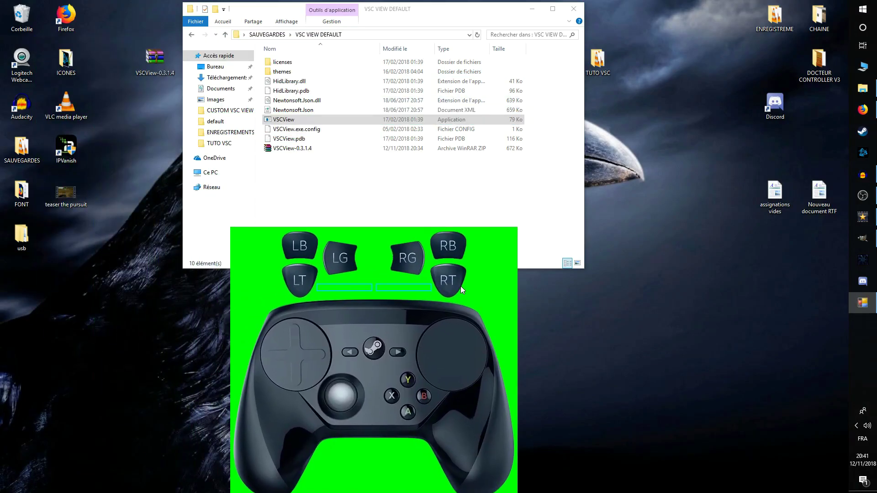
- Open the themes/default folder to check the btn-haptic thumbnail, and bring the overlay in front of it
{"action": "double_click", "coordinate": [282, 72]}
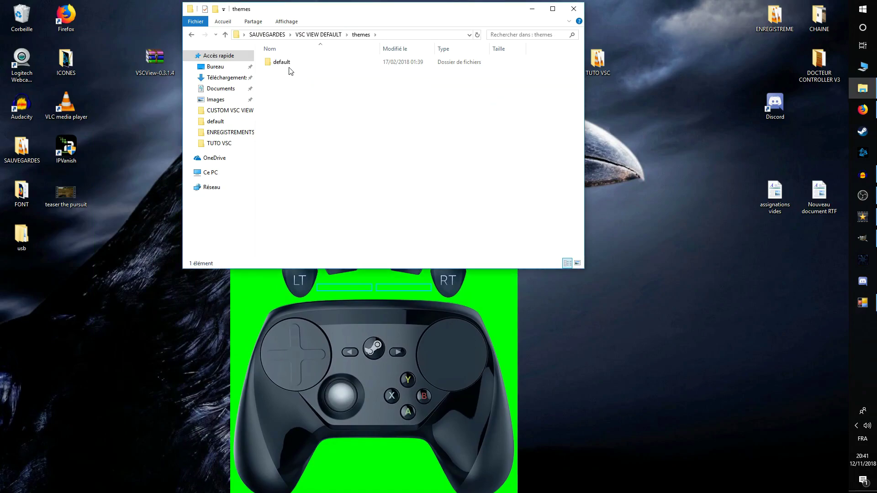
{"action": "double_click", "coordinate": [283, 61]}
{"action": "left_click", "coordinate": [378, 276]}
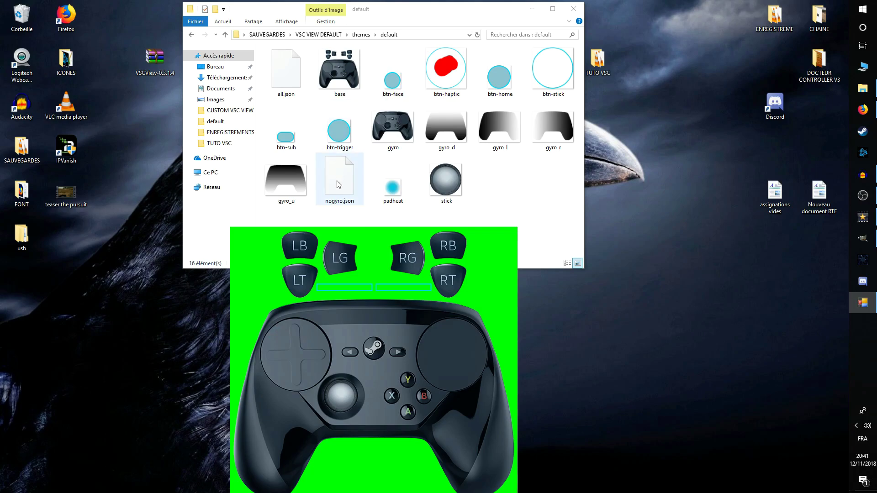
- Move the overlay lower to uncover the theme files, and look at nogyro.json and all.json
{"action": "left_click_drag", "start_coordinate": [370, 249], "coordinate": [373, 273]}
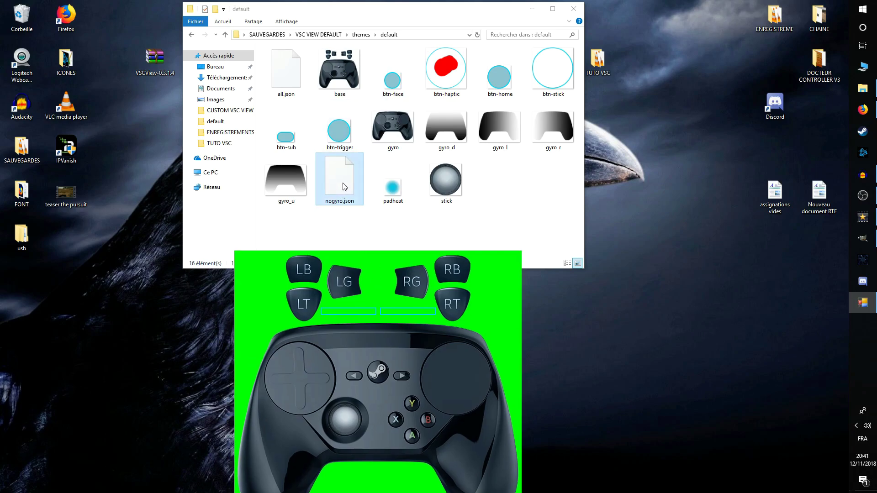
{"action": "left_click", "coordinate": [339, 168]}
{"action": "left_click", "coordinate": [291, 82]}
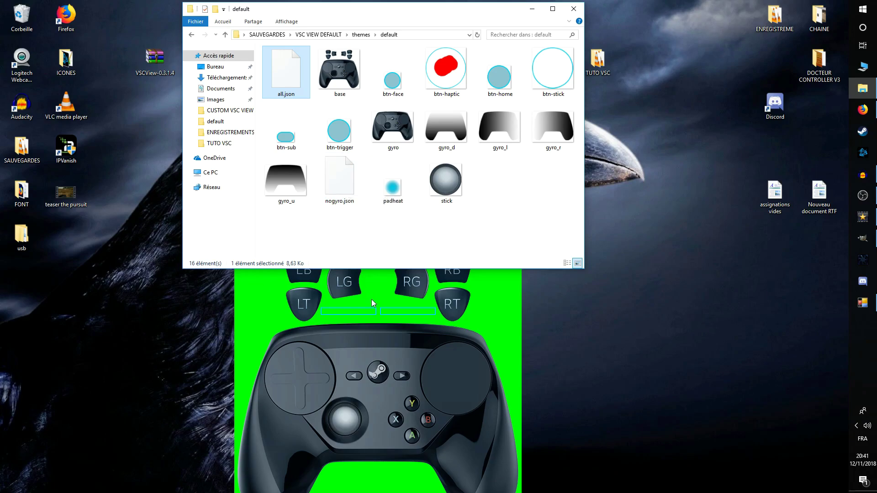
- Move the overlay up the screen and switch it to the default/all theme
{"action": "left_click_drag", "start_coordinate": [371, 300], "coordinate": [366, 199]}
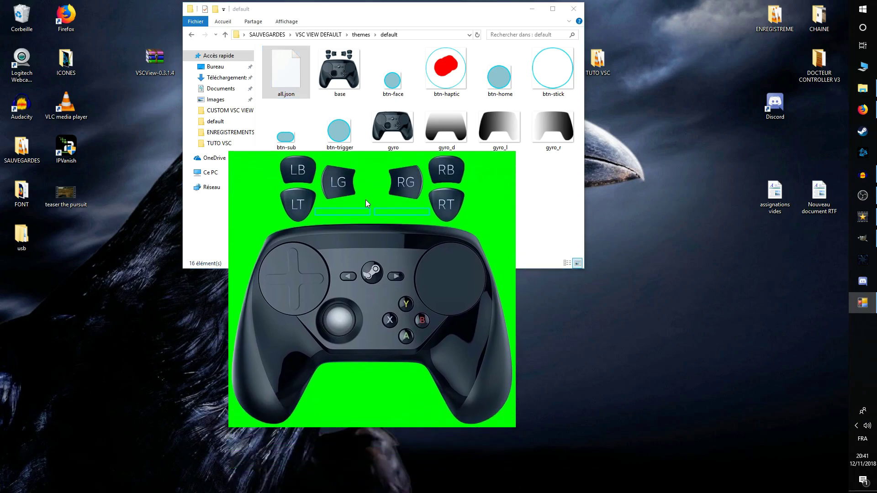
{"action": "right_click", "coordinate": [366, 177]}
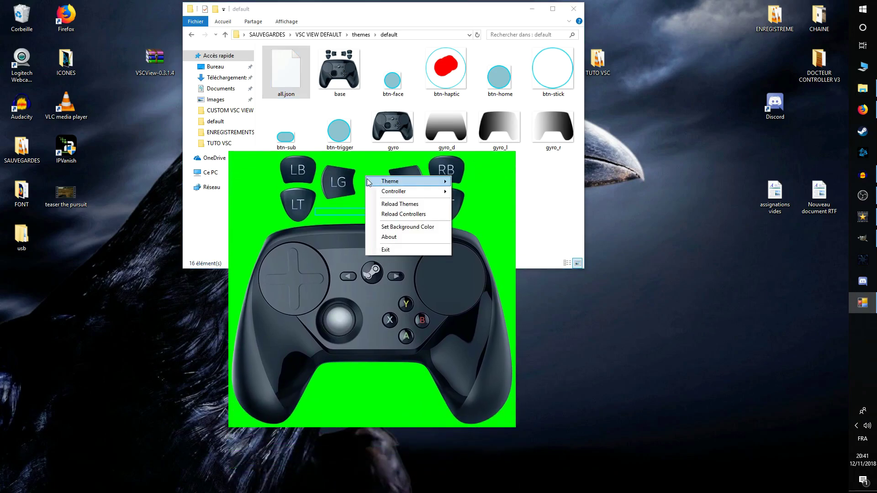
{"action": "mouse_move", "coordinate": [450, 181]}
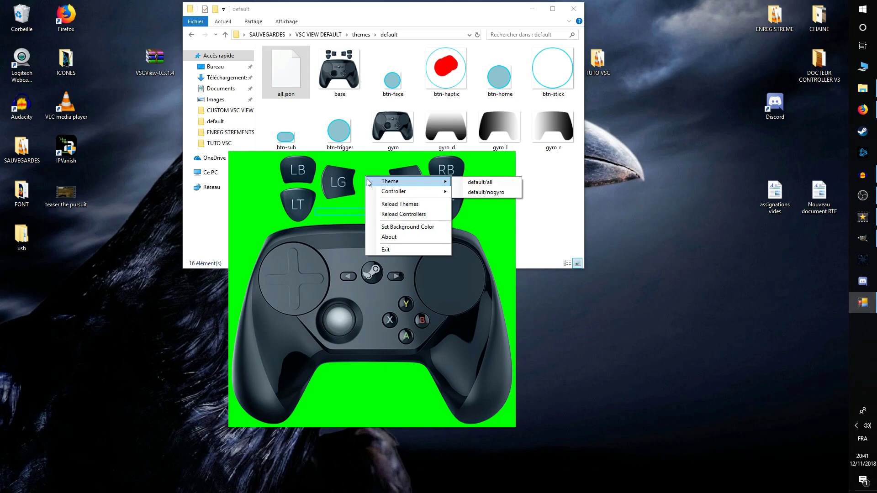
{"action": "left_click", "coordinate": [496, 182]}
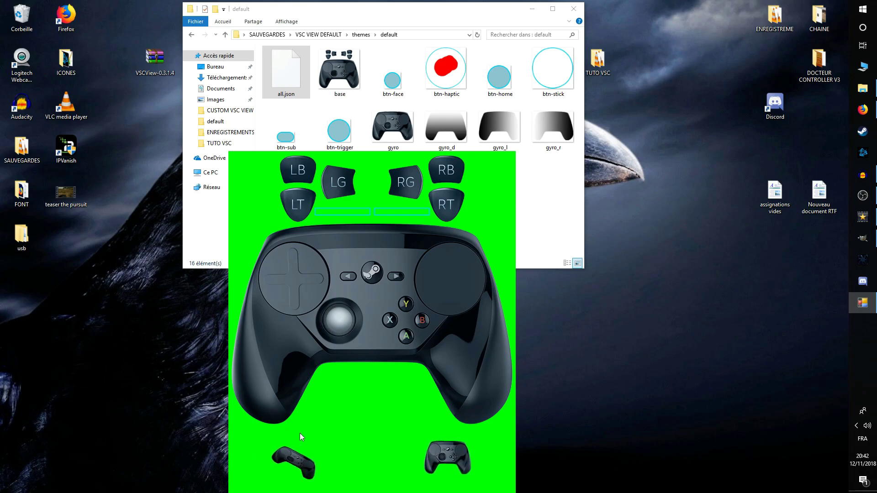
- Switch the overlay to the default/nogyro theme and move it below the theme's image files
{"action": "right_click", "coordinate": [320, 254]}
{"action": "mouse_move", "coordinate": [338, 260]}
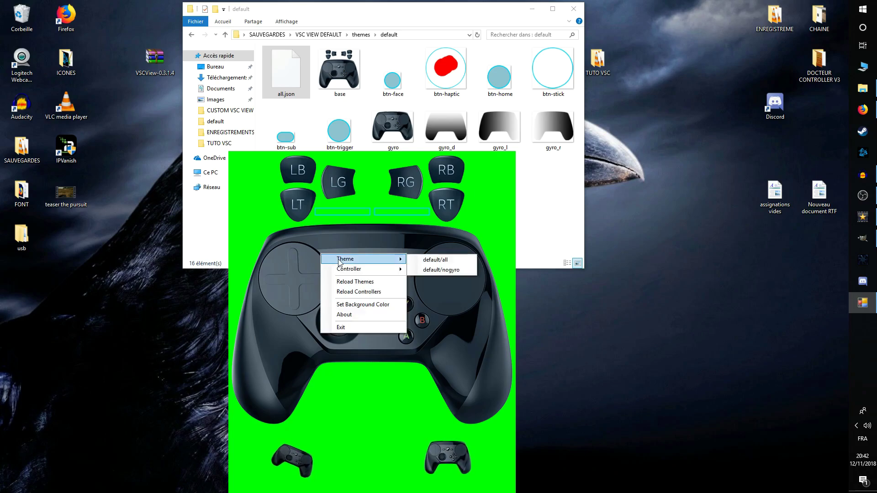
{"action": "left_click", "coordinate": [431, 270]}
{"action": "left_click_drag", "start_coordinate": [474, 226], "coordinate": [484, 281]}
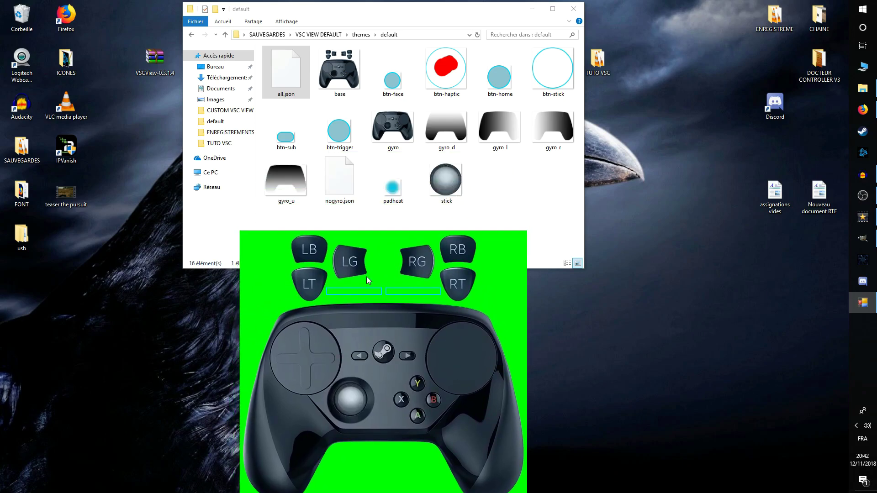
- Relate the nogyro.json and all.json files to the two theme choices of the overlay
{"action": "left_click", "coordinate": [344, 187]}
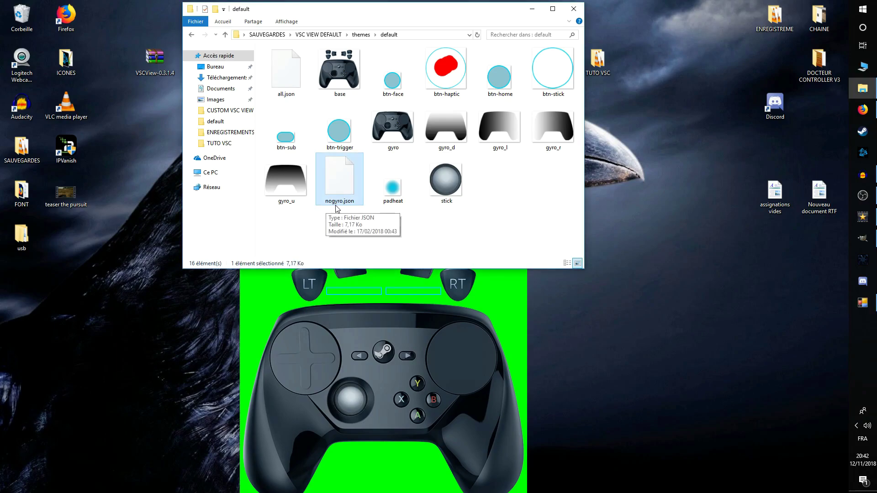
{"action": "left_click", "coordinate": [282, 74]}
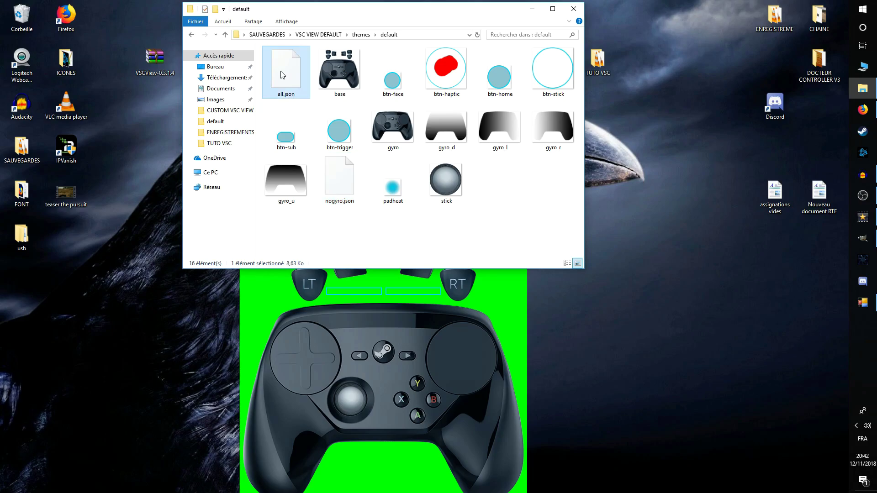
- Open nogyro.json from the default theme folder in Notepad++
{"action": "left_click", "coordinate": [336, 175]}
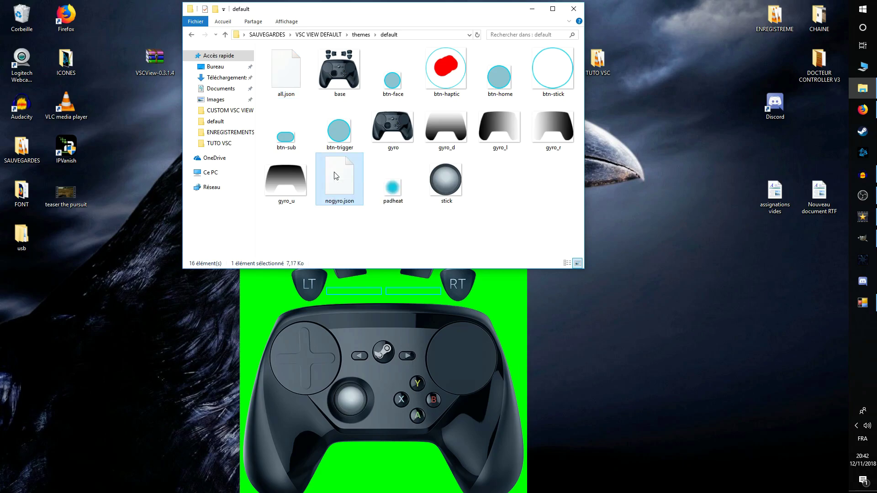
{"action": "double_click", "coordinate": [336, 175]}
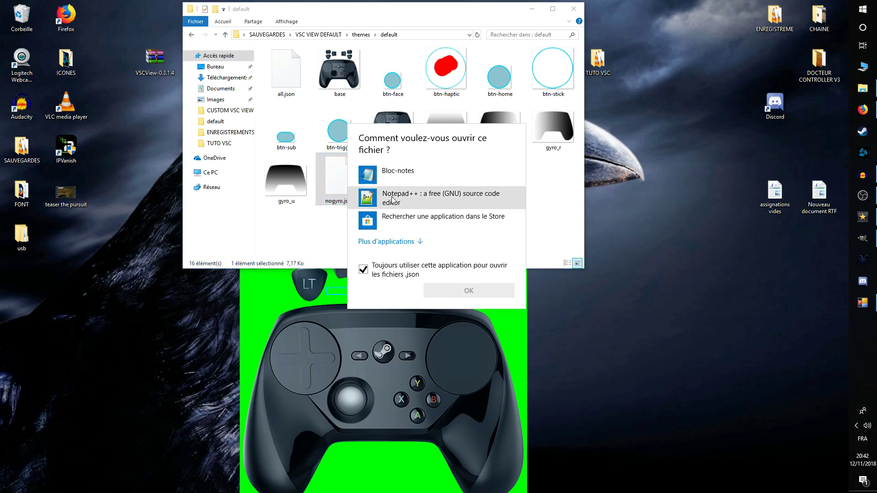
{"action": "double_click", "coordinate": [391, 199]}
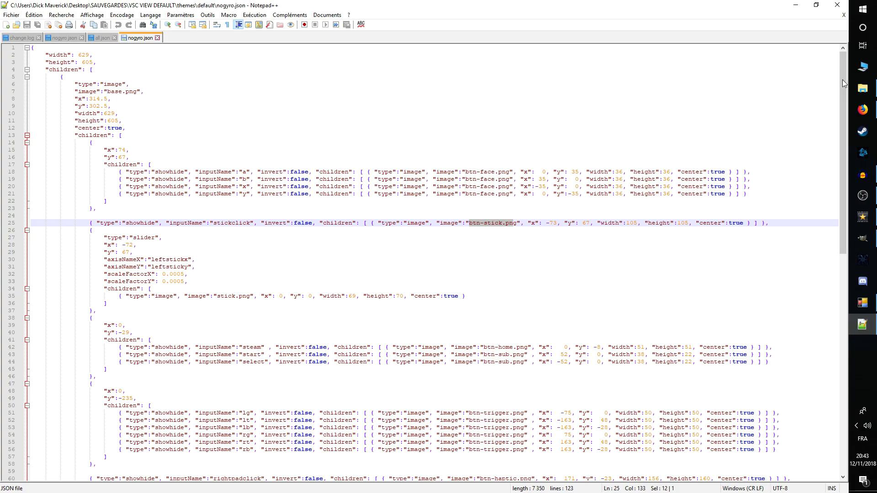
- Place the default theme folder over the code to view its image files, and return to nogyro.json
{"action": "left_click", "coordinate": [863, 88]}
{"action": "left_click_drag", "start_coordinate": [469, 17], "coordinate": [681, 16]}
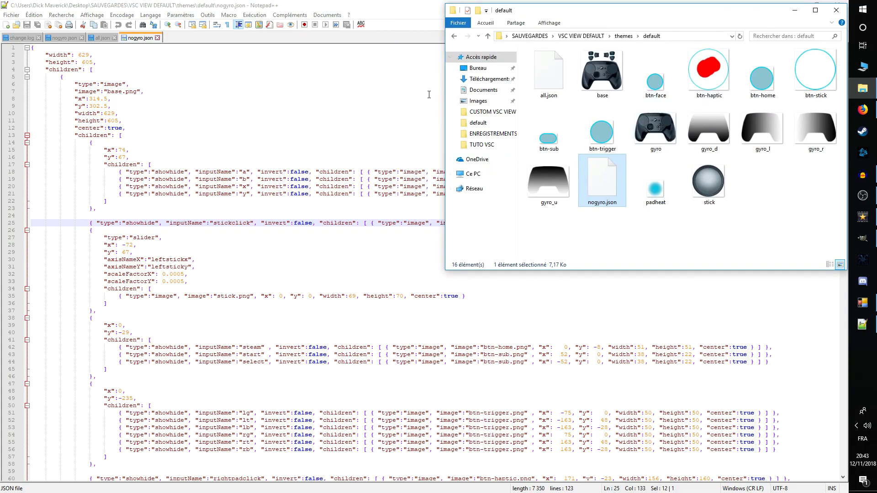
{"action": "left_click", "coordinate": [424, 22]}
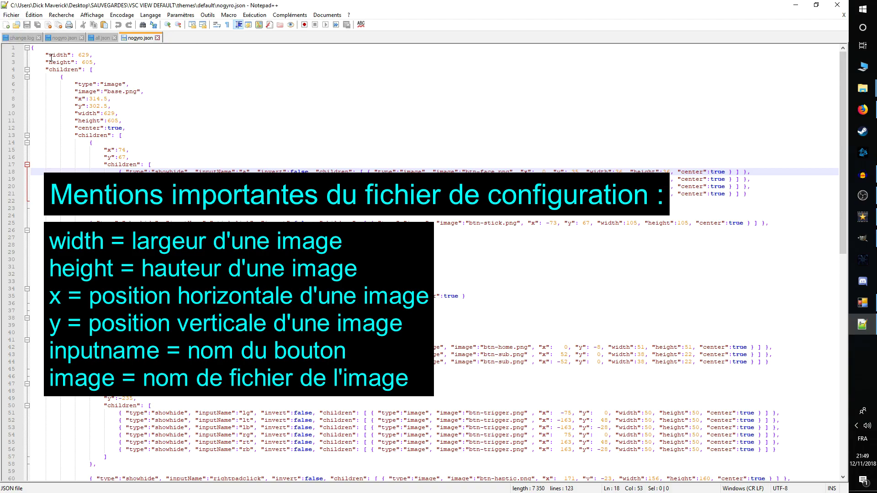
- Examine the height and x attributes and the inputName of the first face button in nogyro.json
{"action": "left_click_drag", "start_coordinate": [49, 55], "coordinate": [70, 62]}
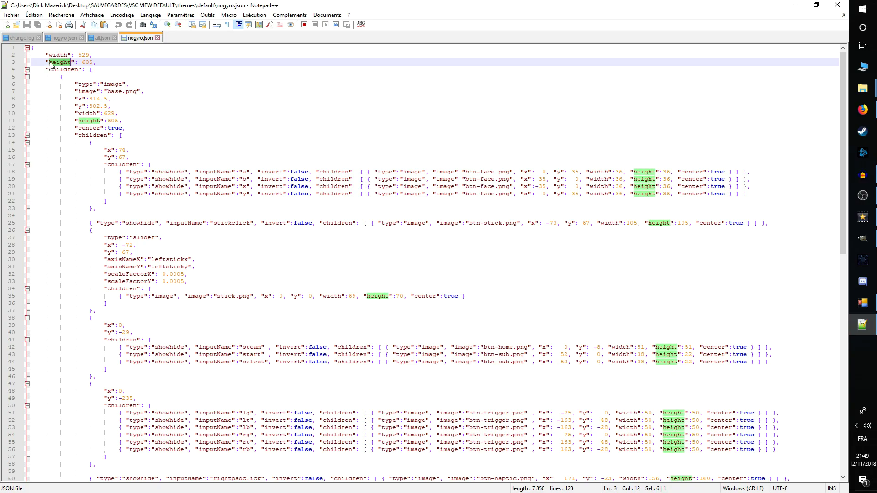
{"action": "double_click", "coordinate": [80, 99]}
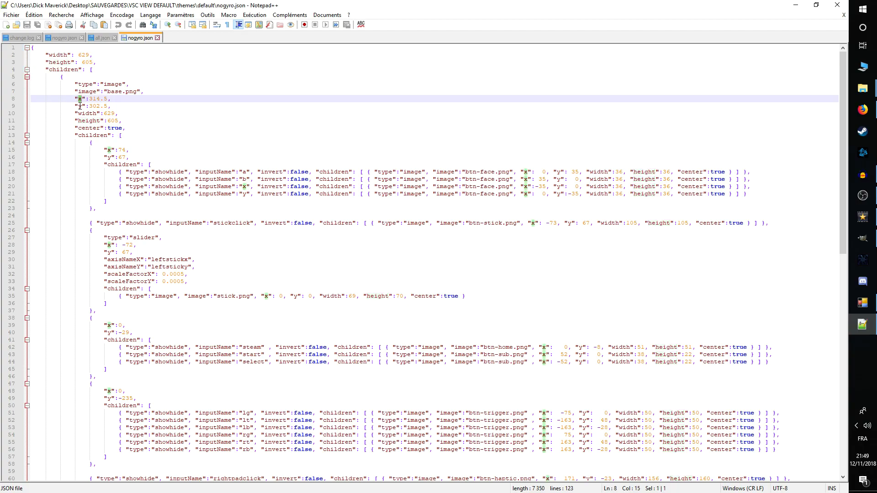
{"action": "double_click", "coordinate": [244, 171]}
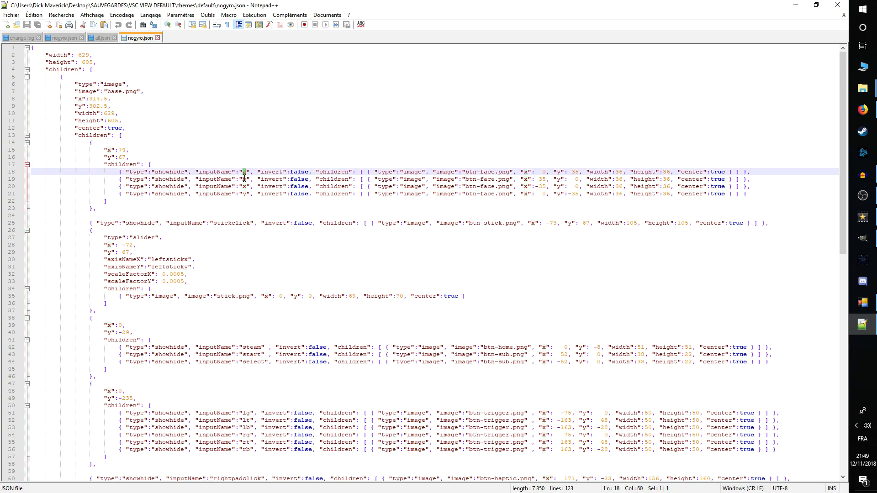